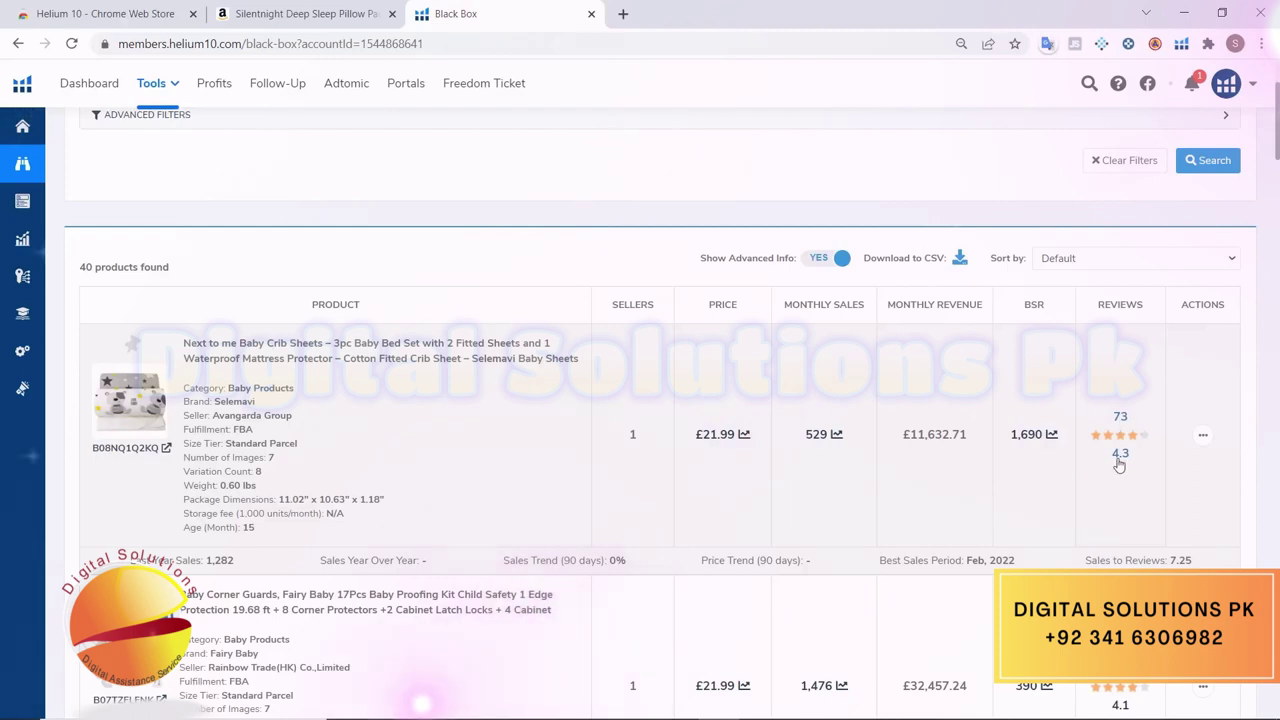
scroll(329, 264, up, 2)
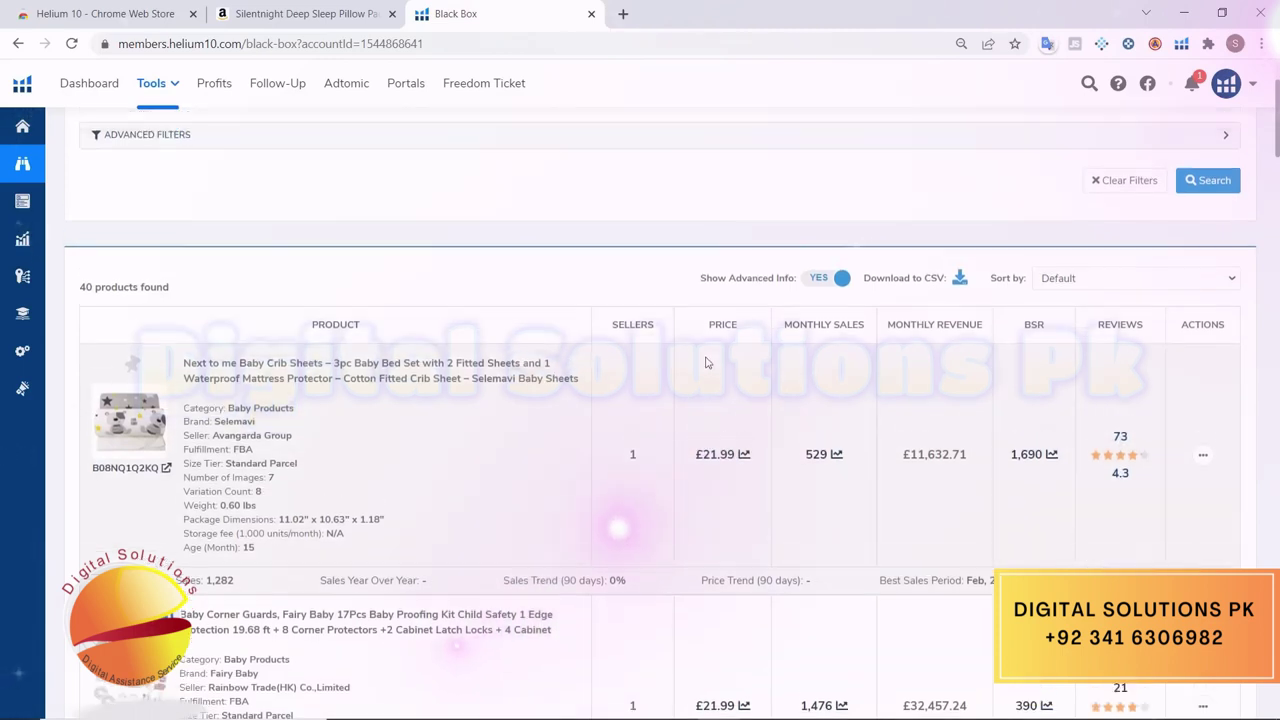
scroll(929, 358, down, 4)
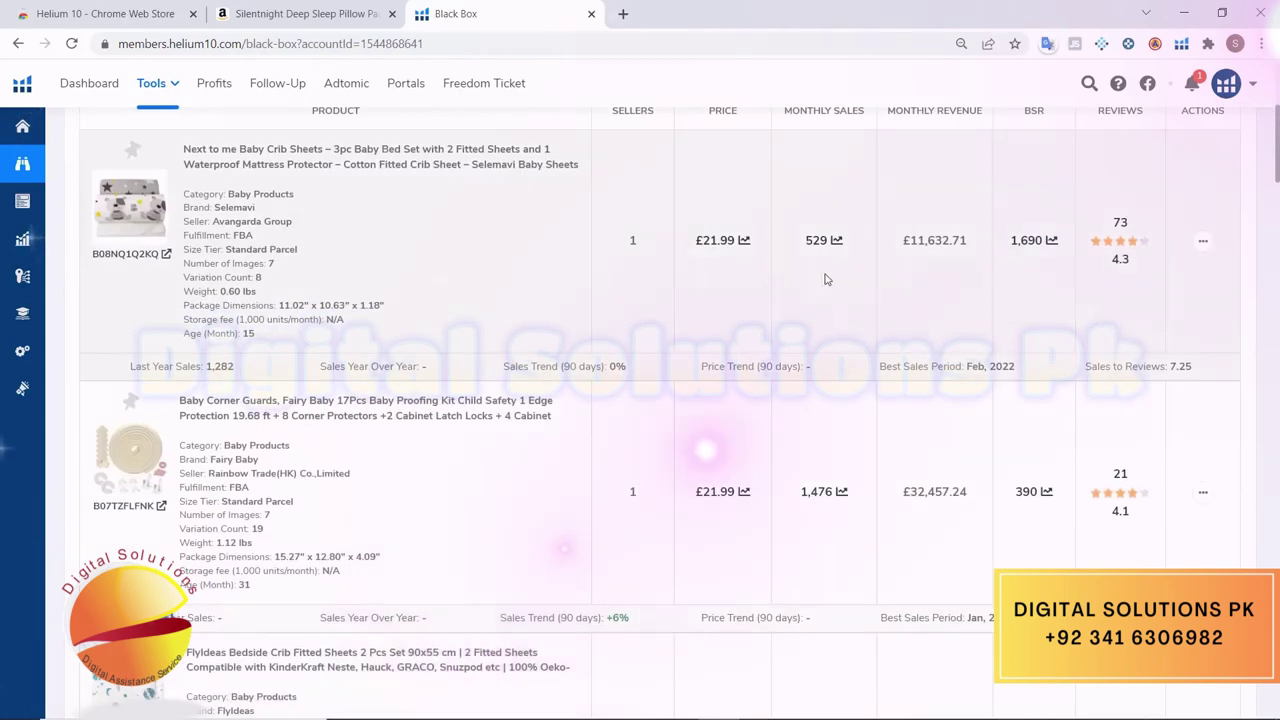
scroll(826, 277, up, 4)
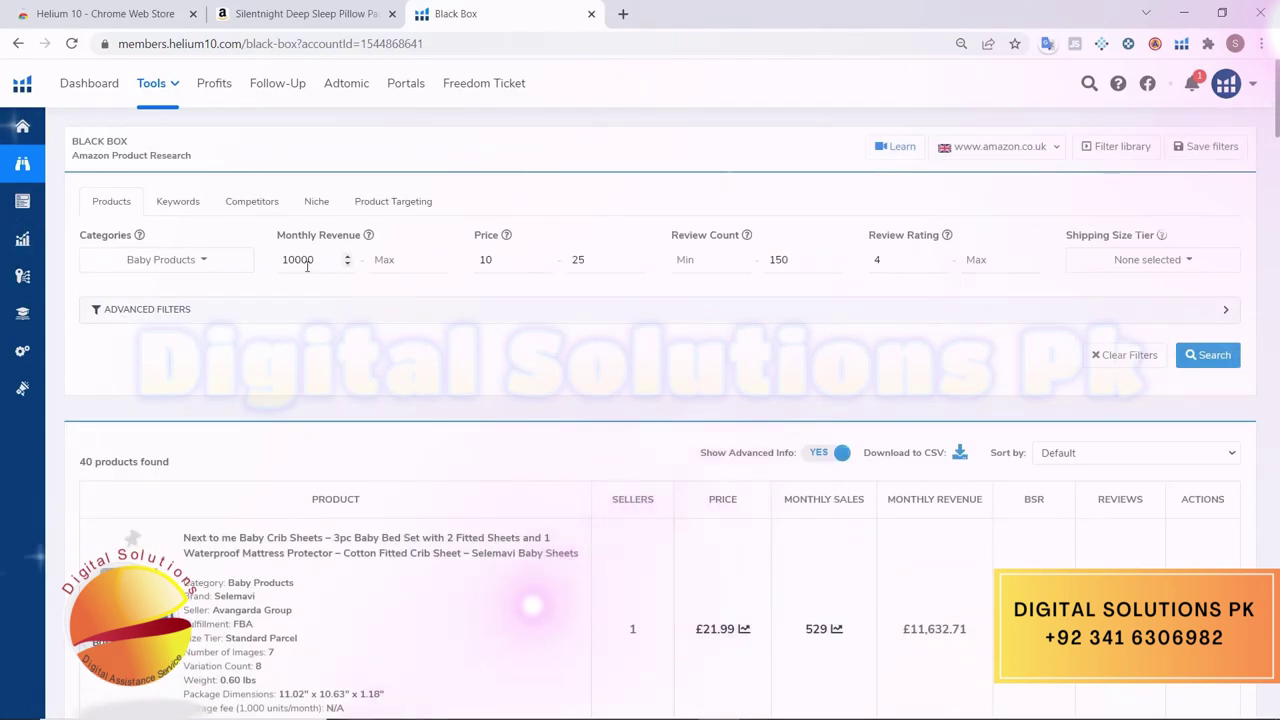
scroll(926, 250, down, 4)
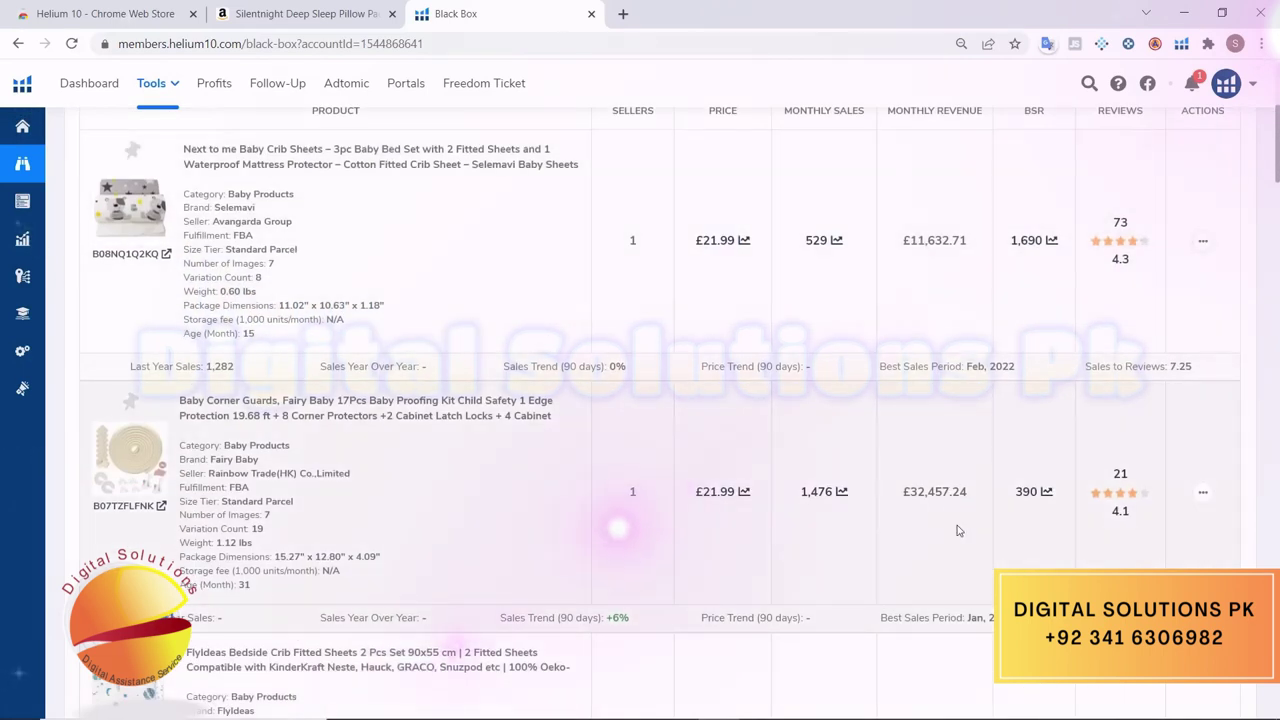
scroll(958, 530, down, 4)
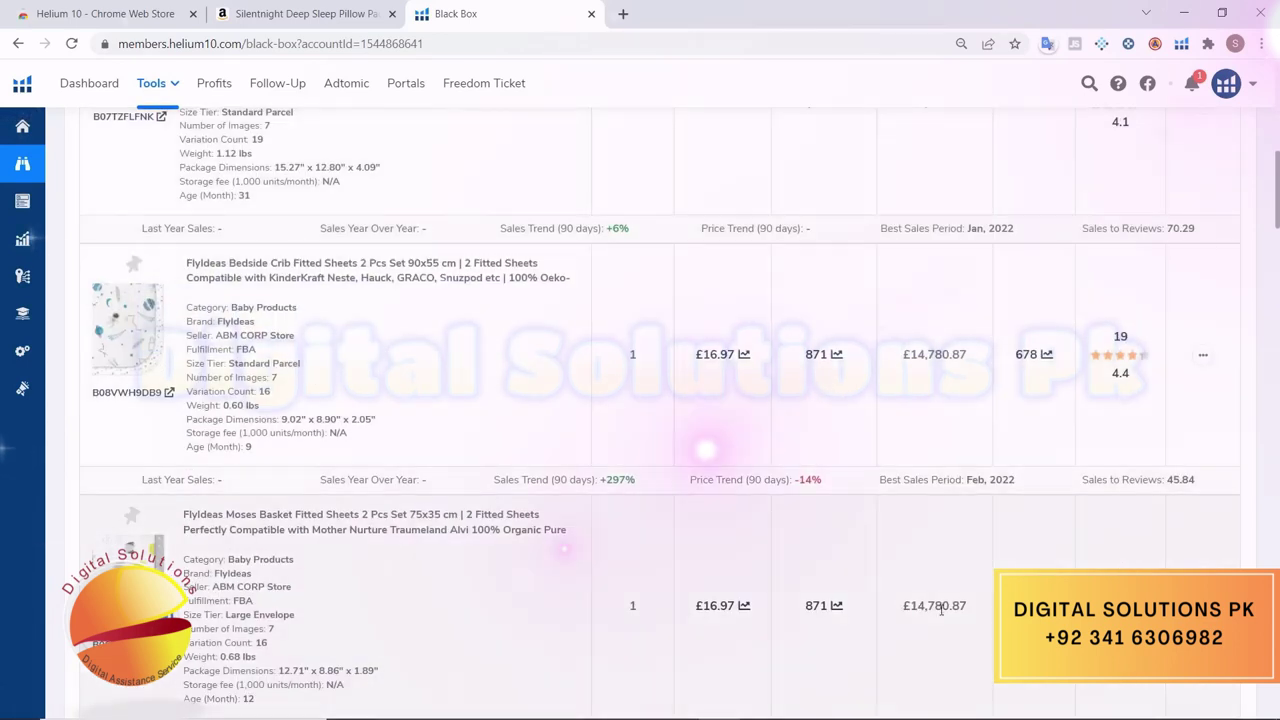
scroll(940, 610, up, 4)
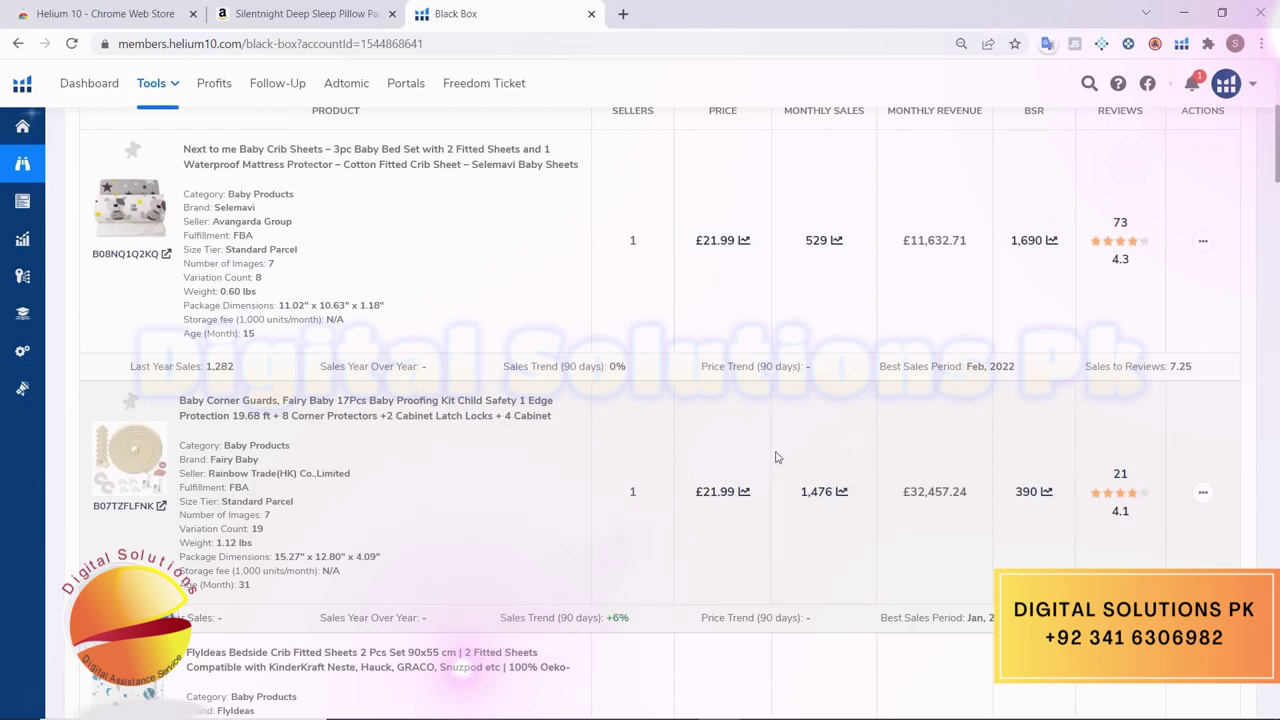
scroll(776, 457, up, 4)
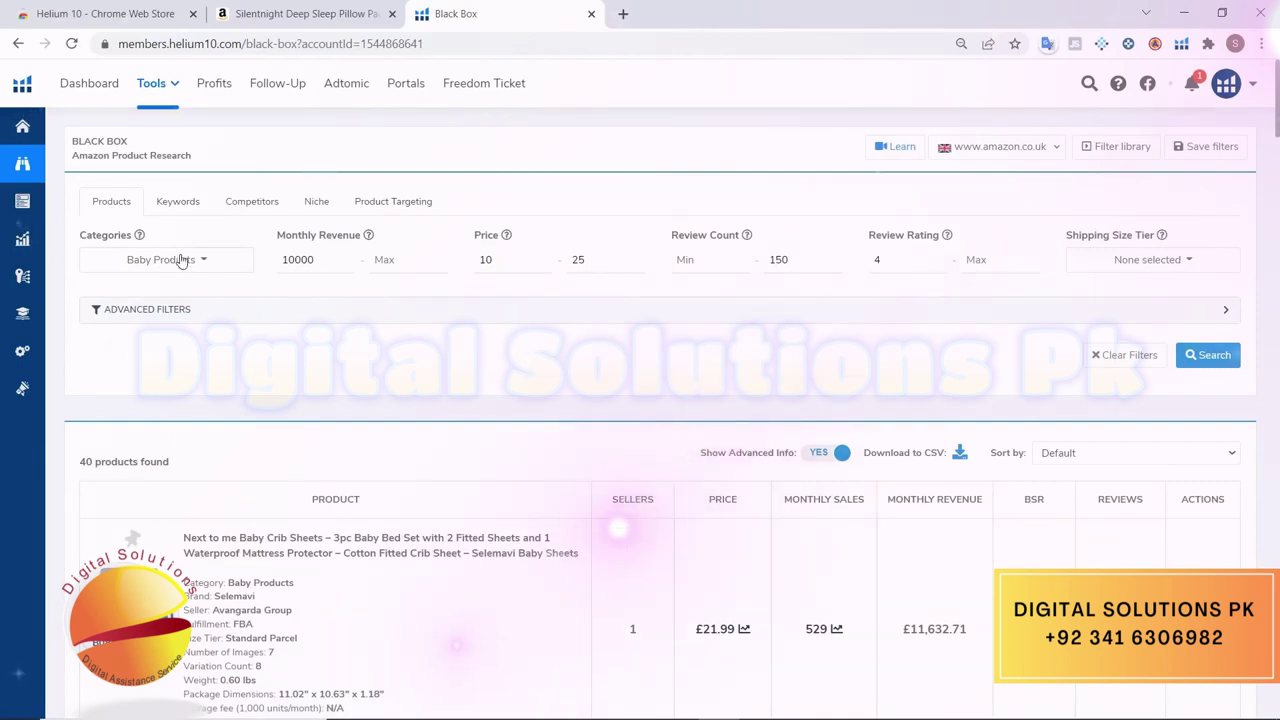
- Open Cerebro from the Keyword Research tools, then switch to the Silentnight Deep Sleep Pillow listing
mouse_move(23, 272)
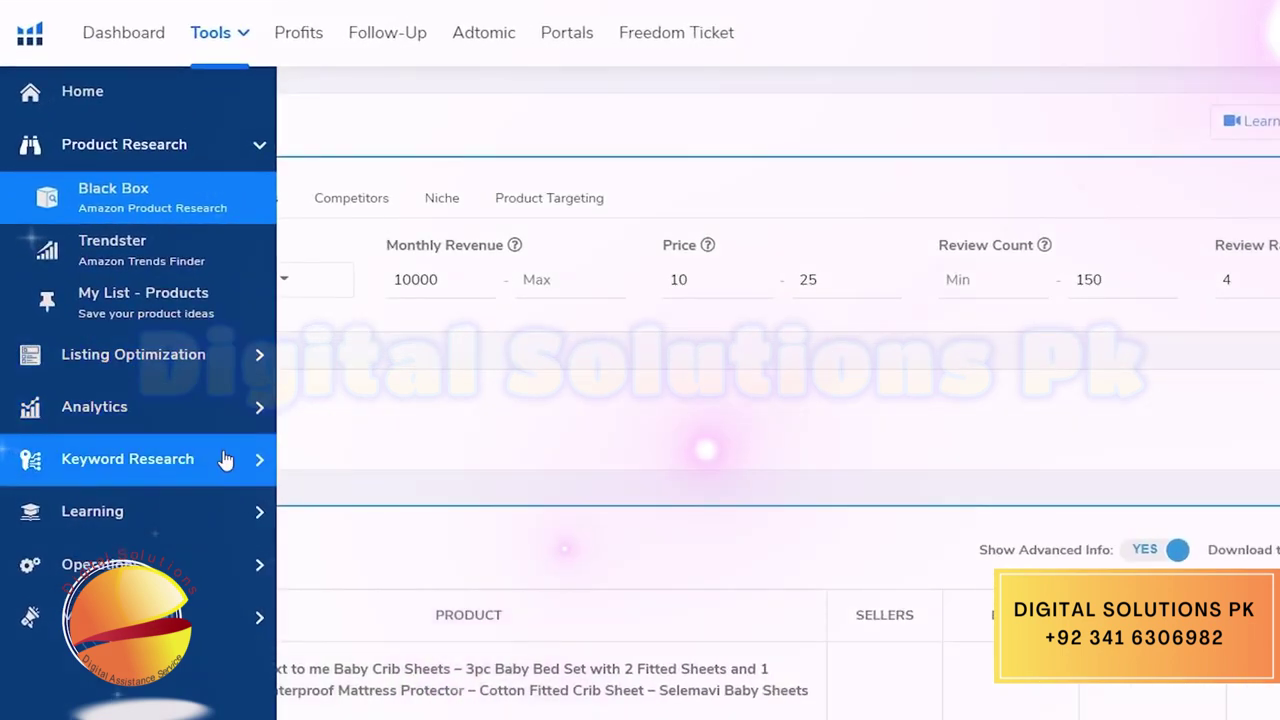
click(225, 459)
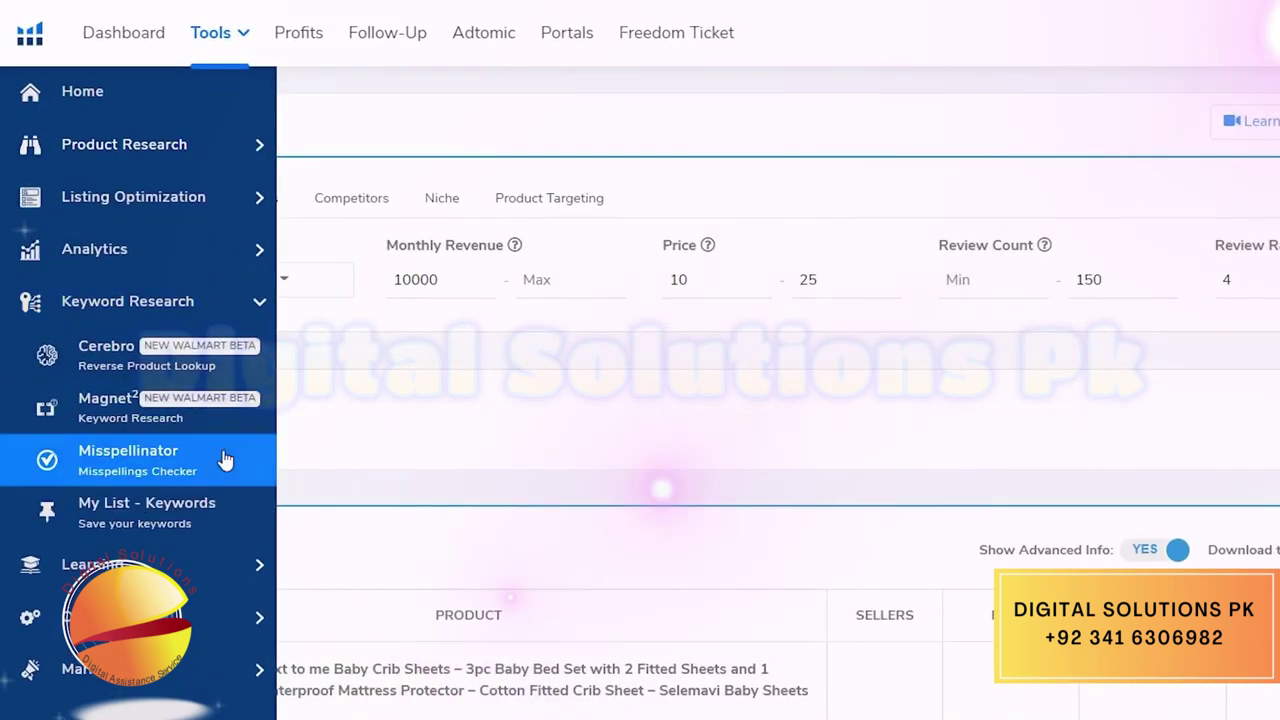
click(119, 356)
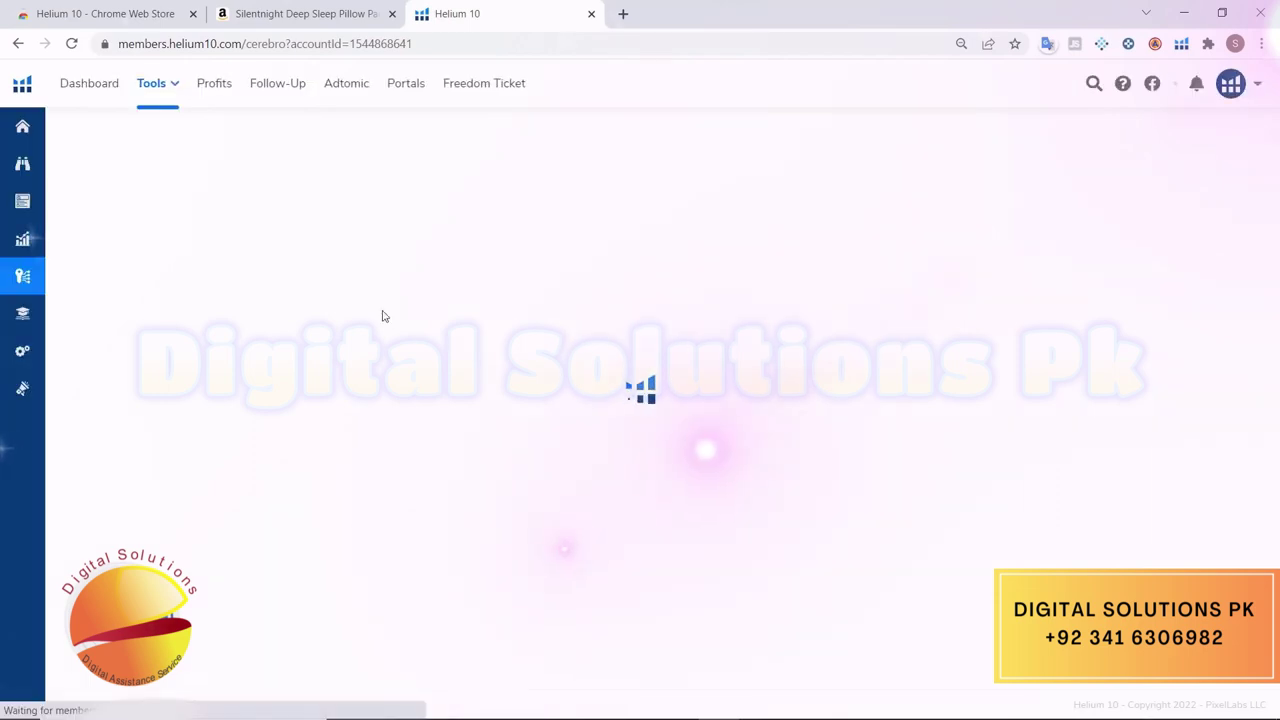
click(306, 17)
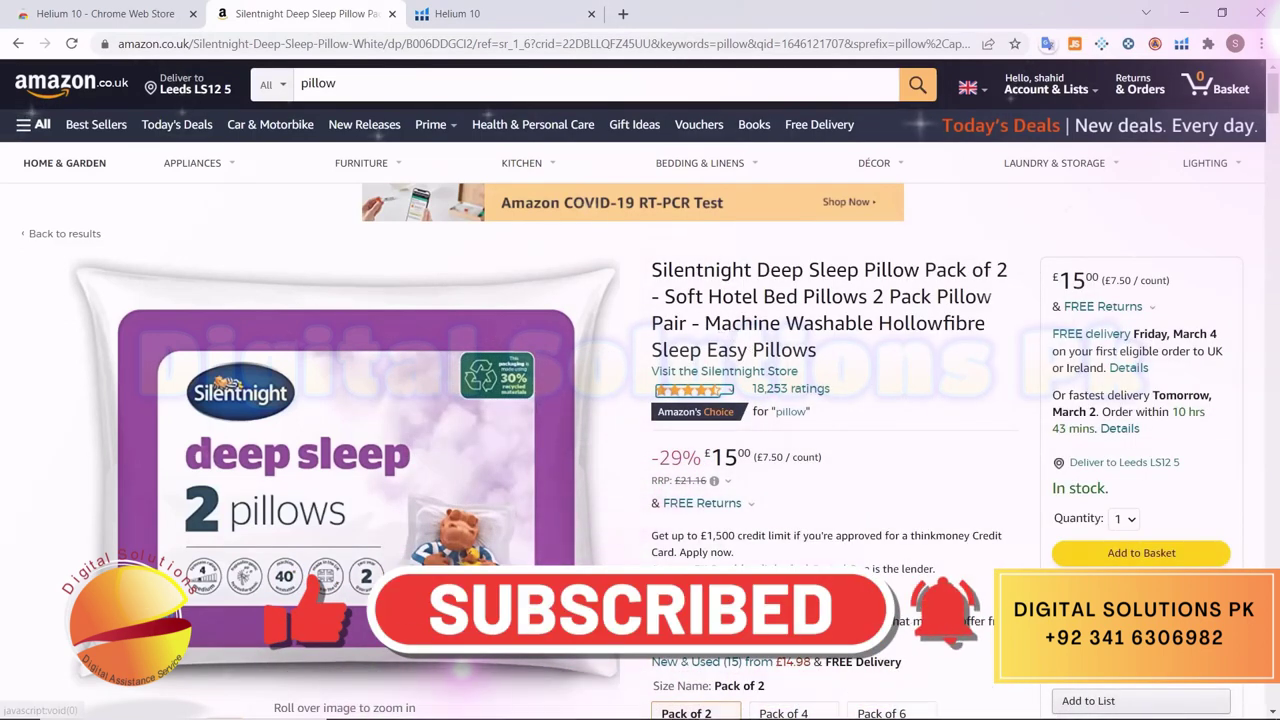
- Scroll the Silentnight listing down to its product information and select the page's web address
scroll(876, 479, down, 20)
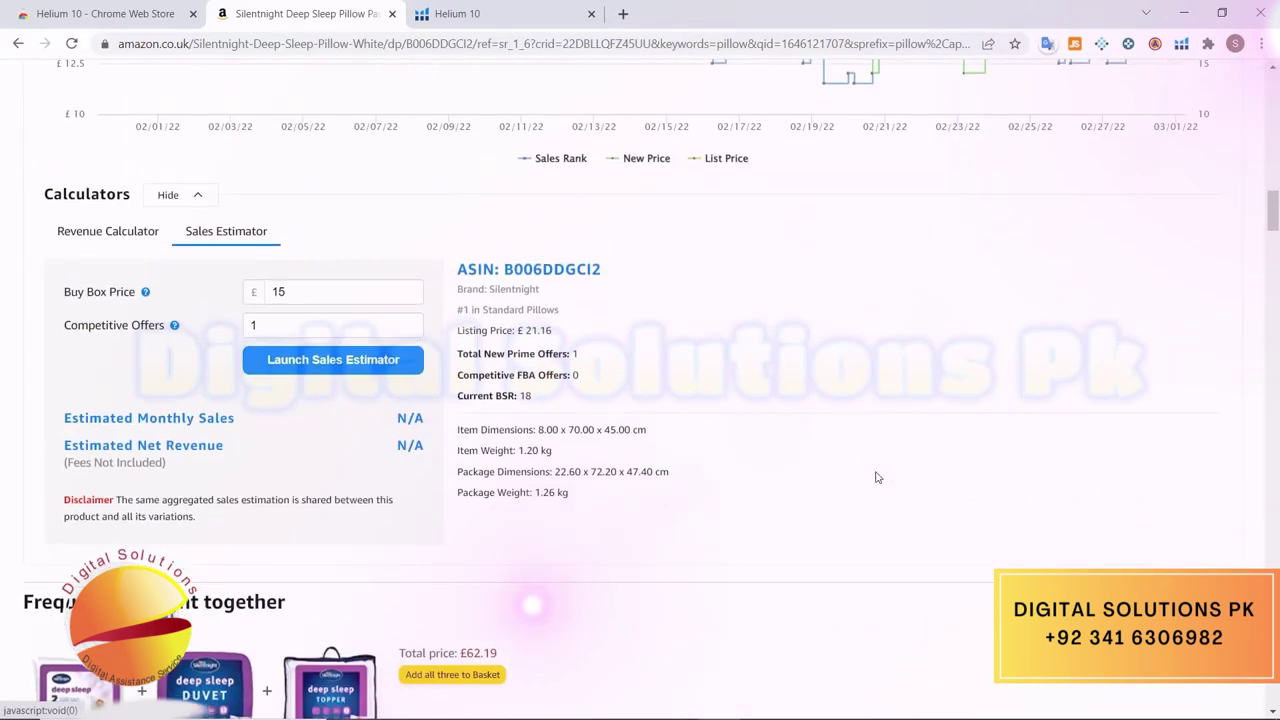
scroll(876, 478, down, 4)
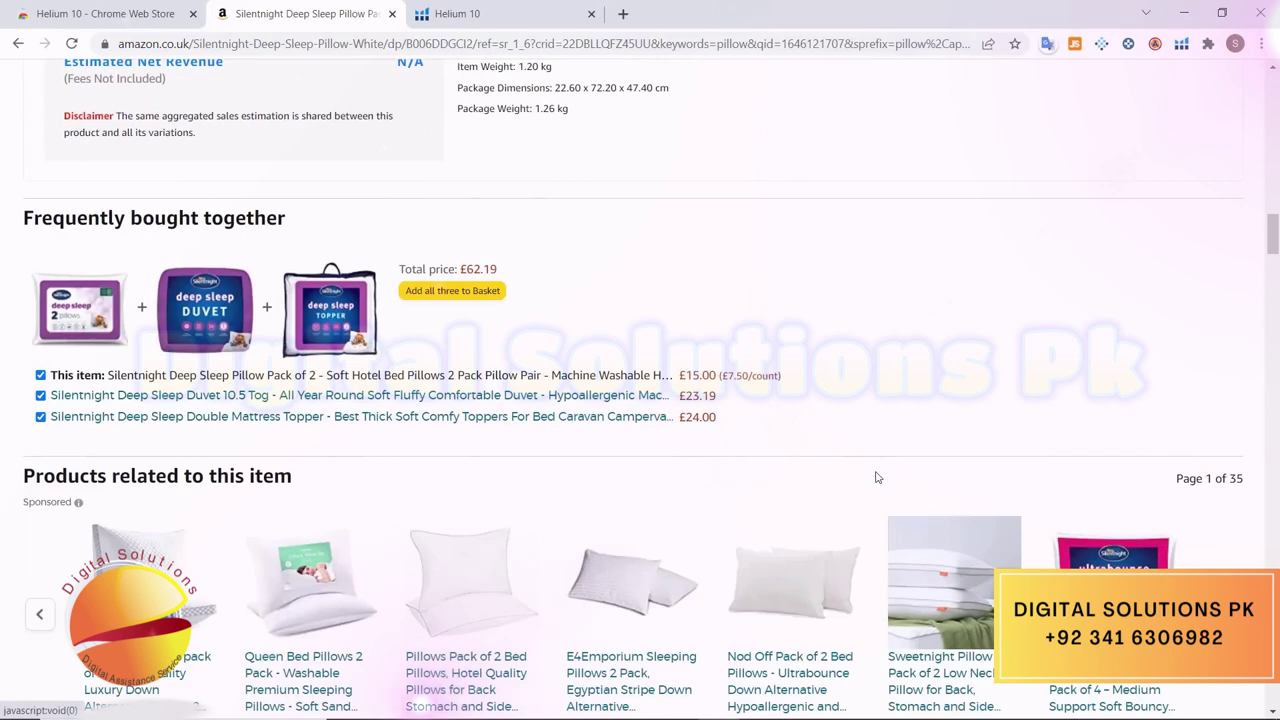
scroll(876, 478, down, 15)
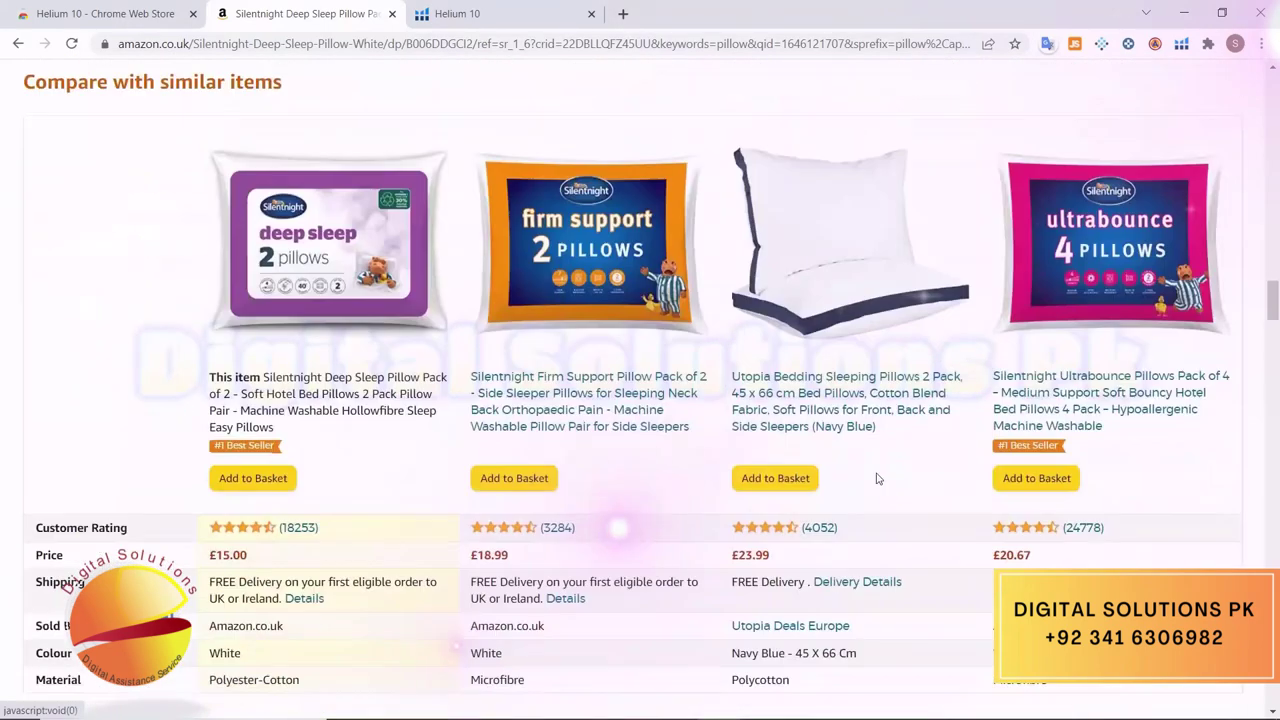
scroll(876, 479, down, 2)
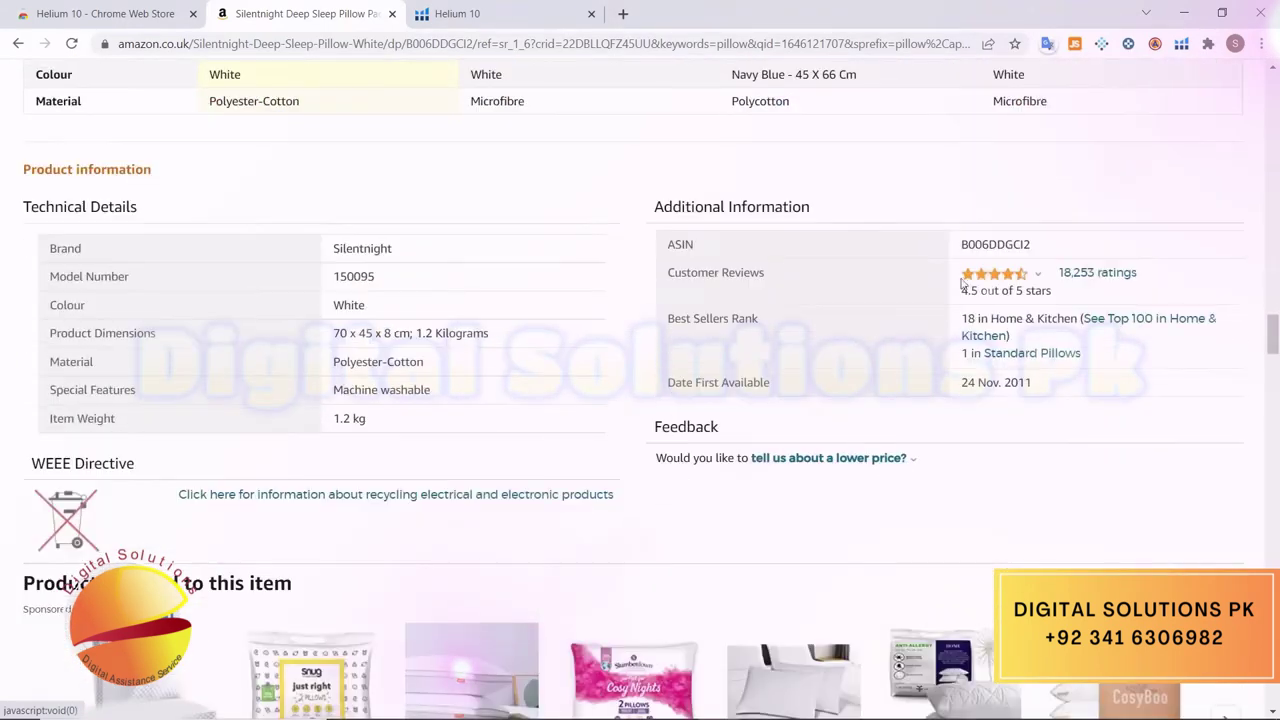
click(455, 44)
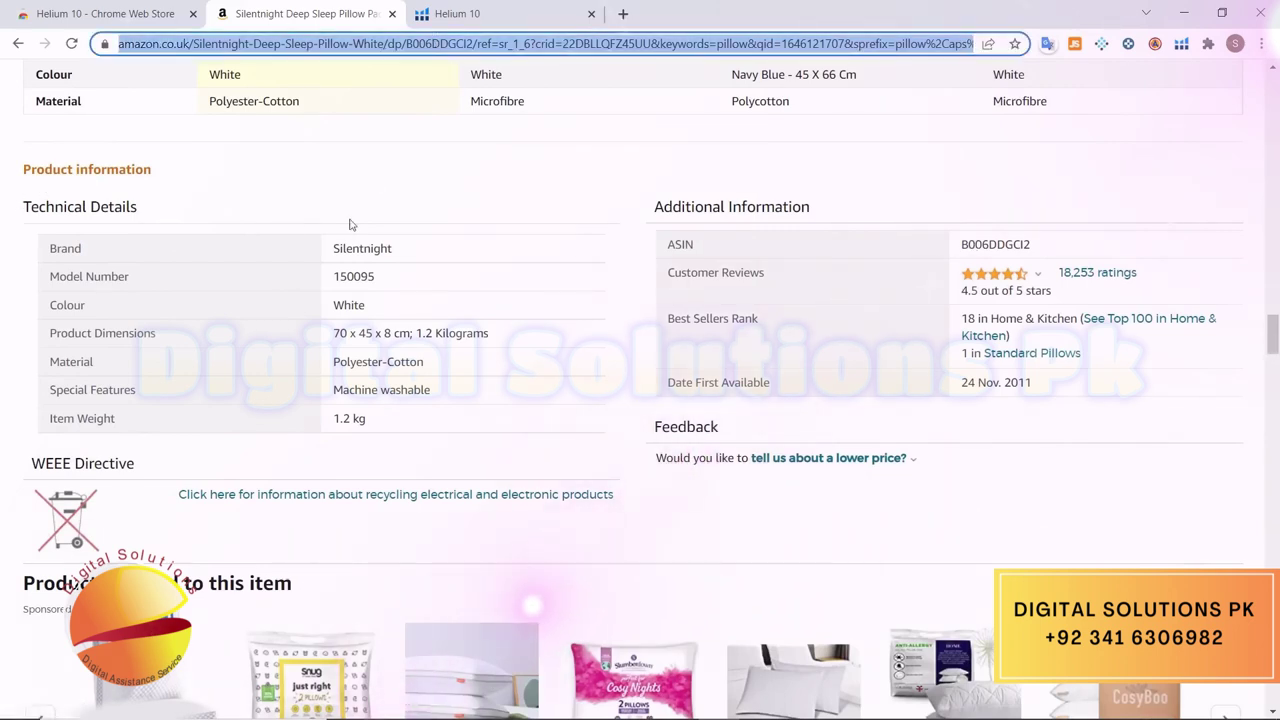
- Copy the listing's ASIN B006DDGCI2 and go back to the Cerebro page
double_click(990, 243)
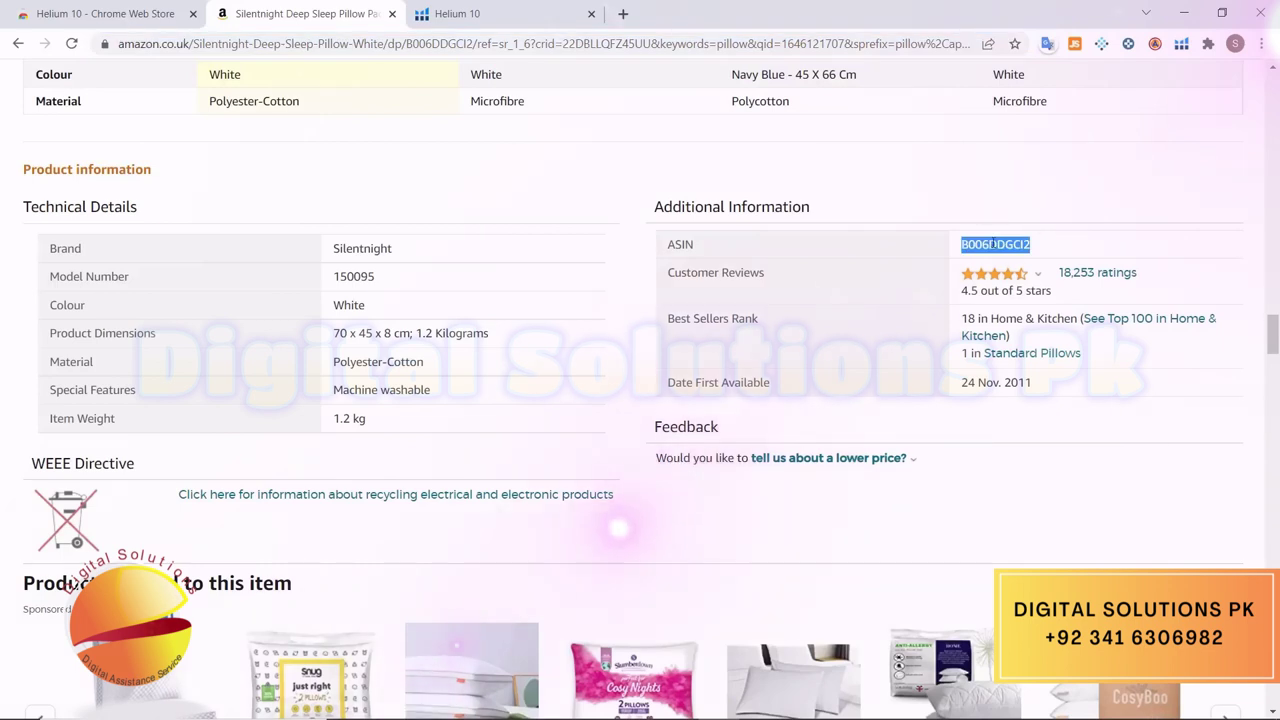
right_click(995, 247)
click(1034, 256)
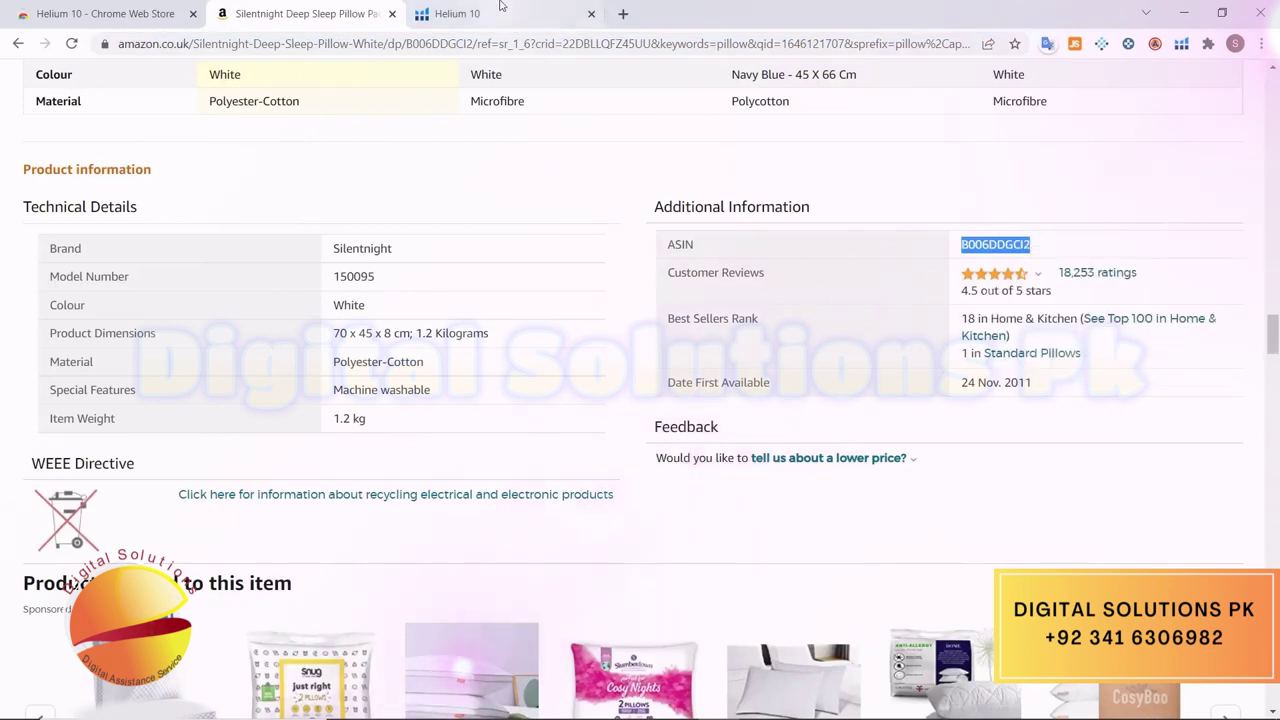
click(505, 18)
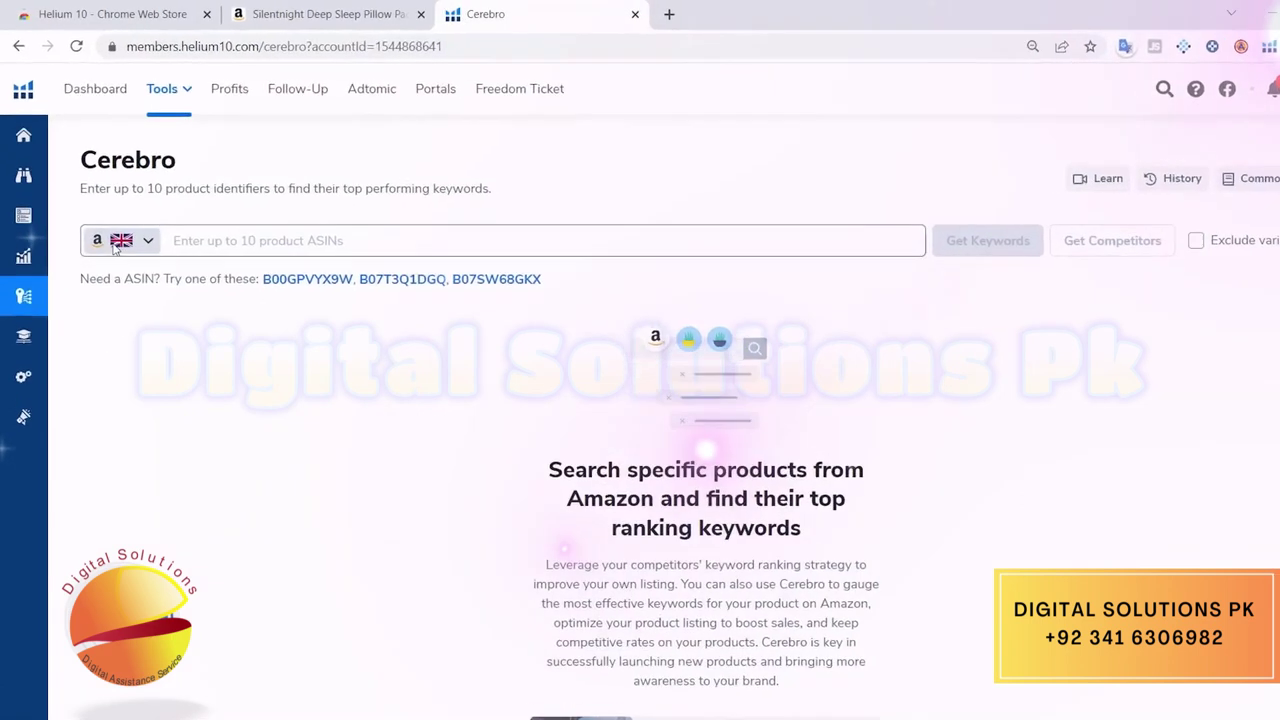
- Check the listing's web address for its co.uk marketplace, then return to Cerebro
click(390, 16)
click(209, 55)
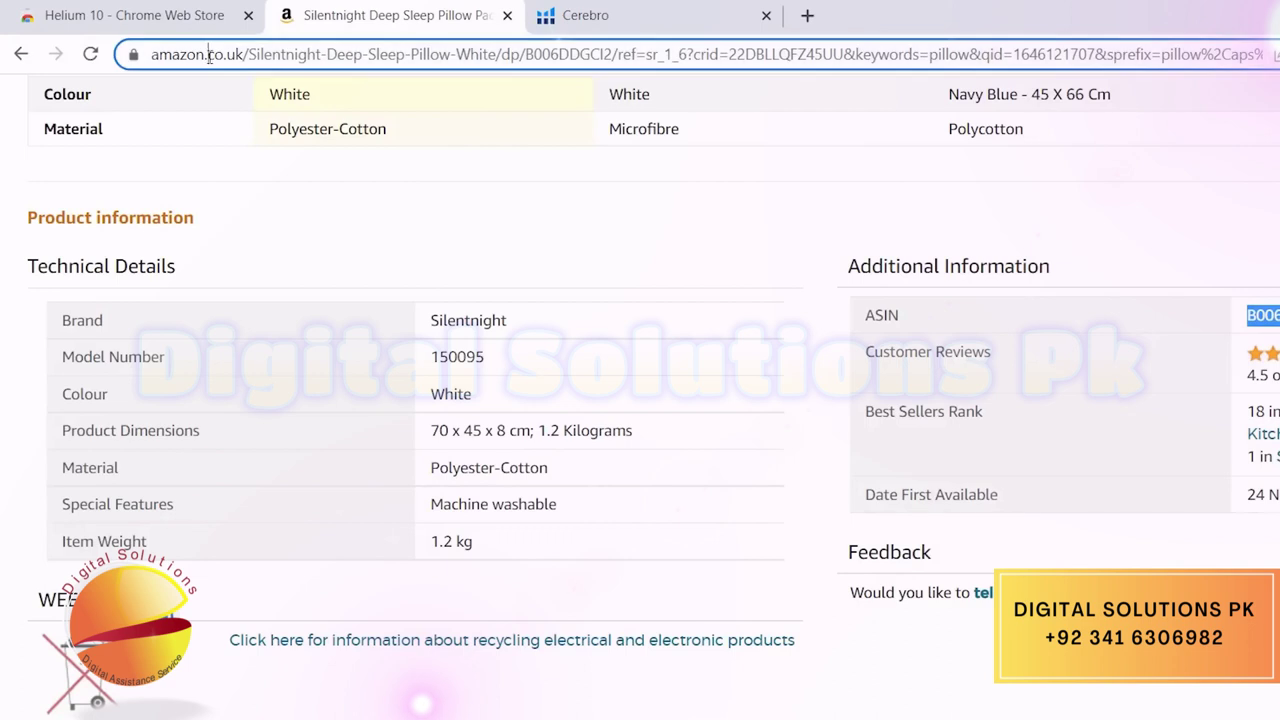
double_click(209, 55)
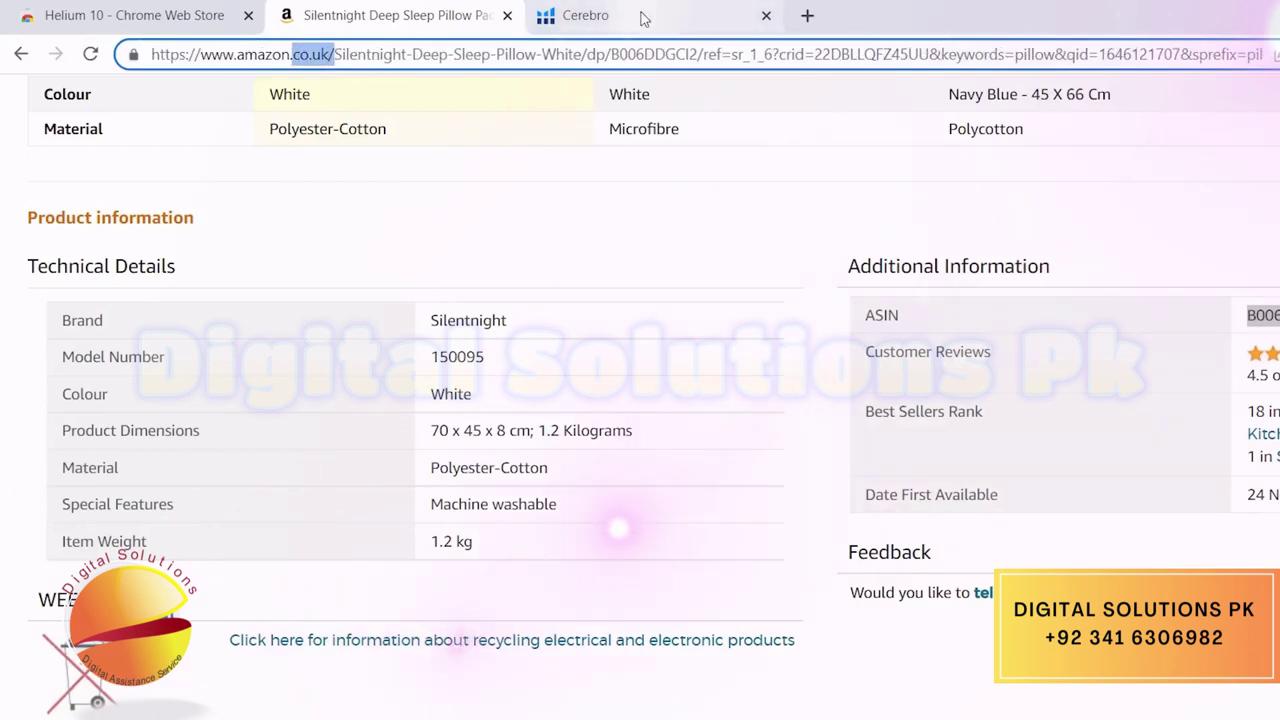
click(628, 17)
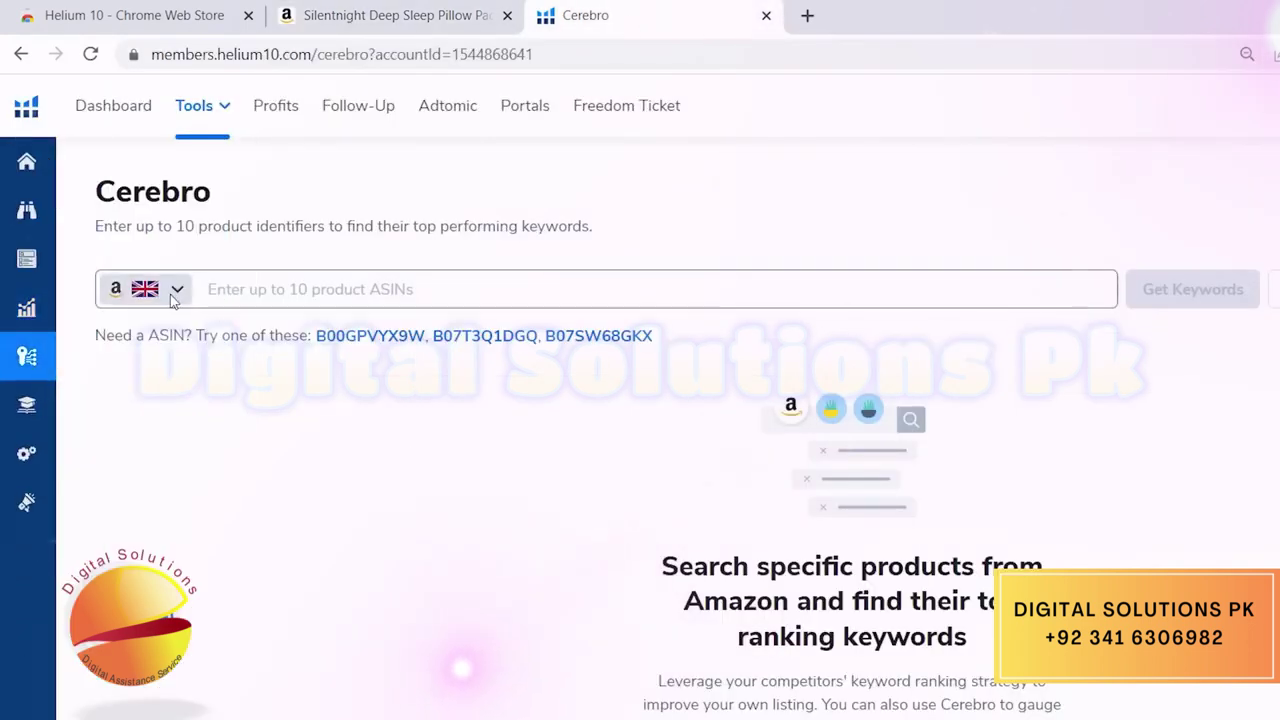
- Set the marketplace to amazon.co.uk, paste ASIN B006DDGCI2 and get its keywords
click(172, 298)
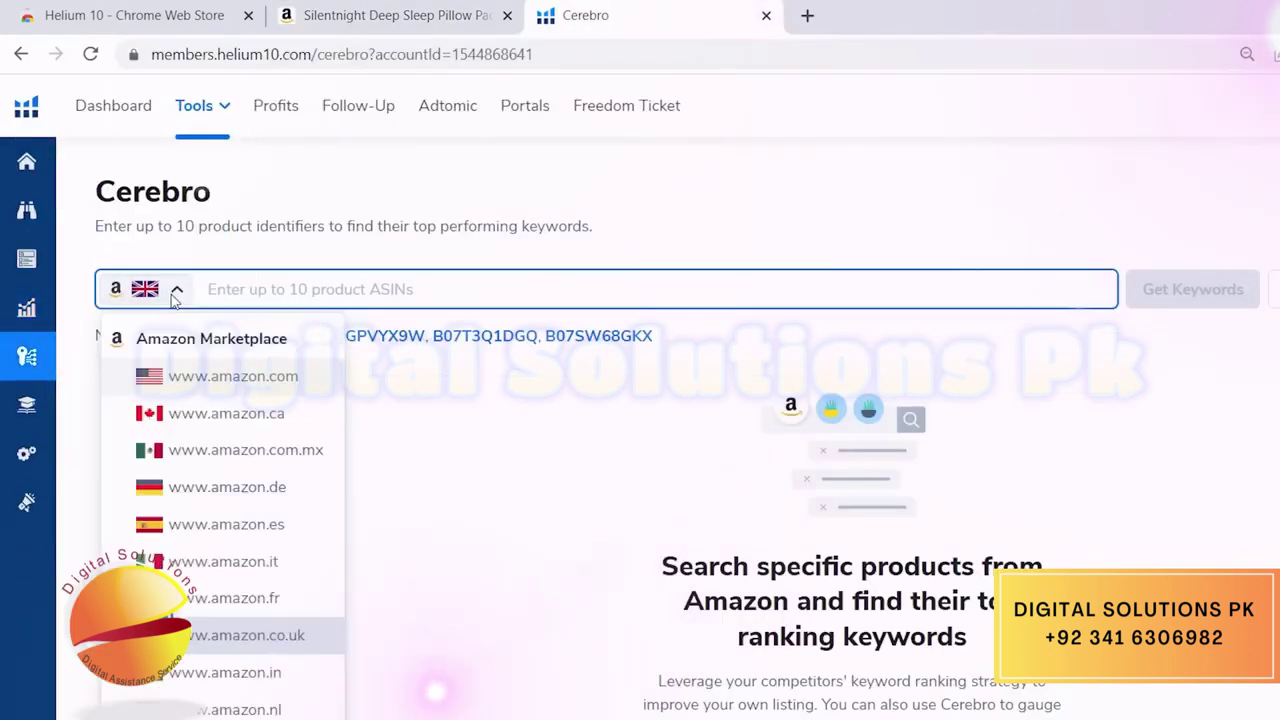
click(258, 637)
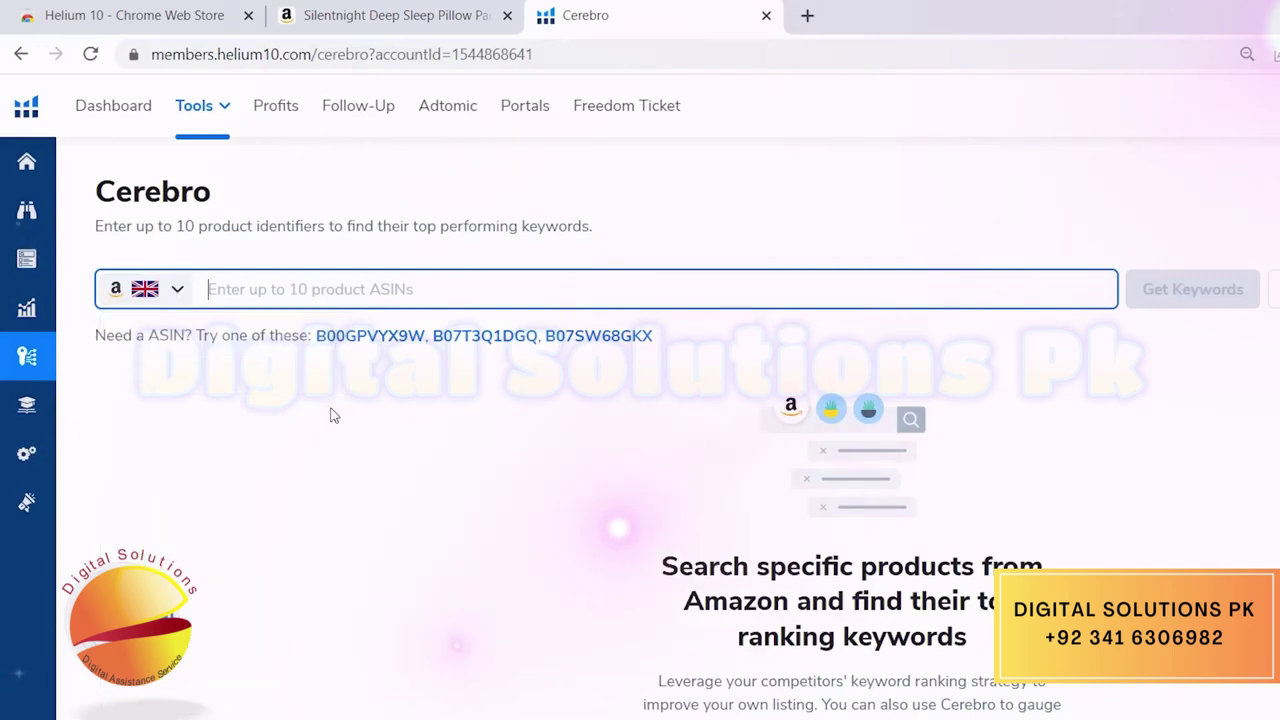
right_click(347, 288)
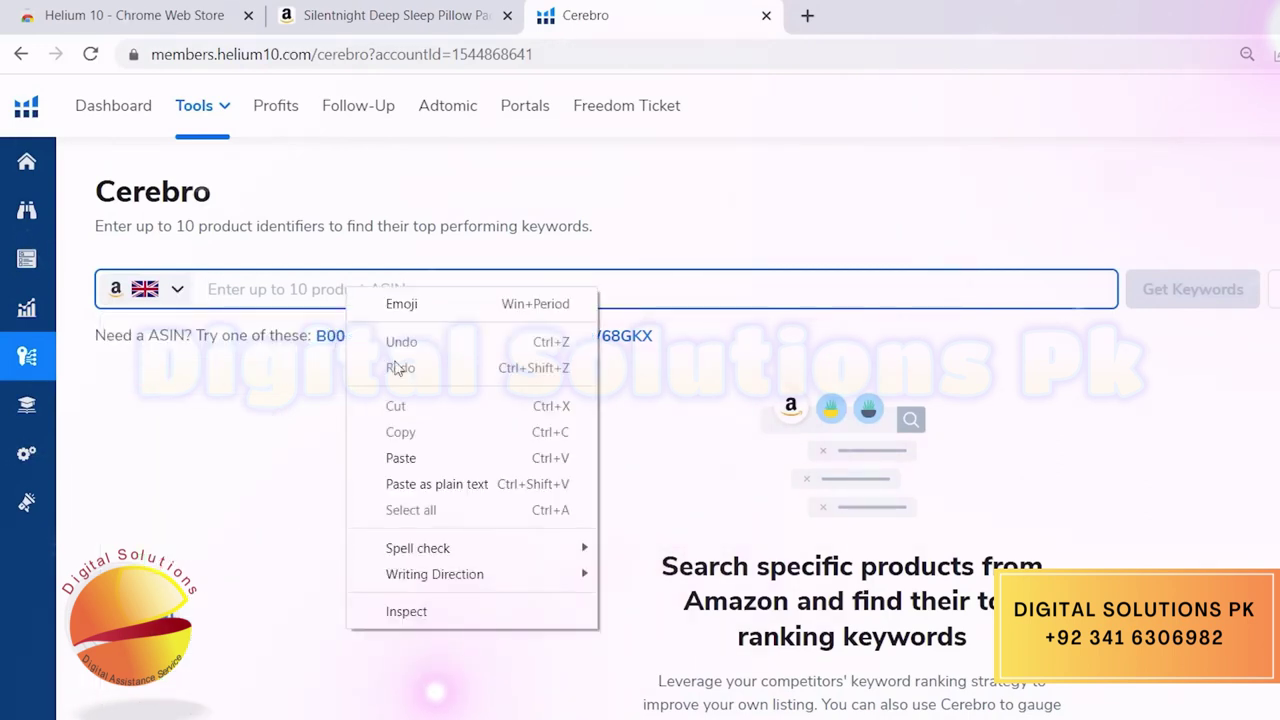
click(424, 458)
click(1226, 290)
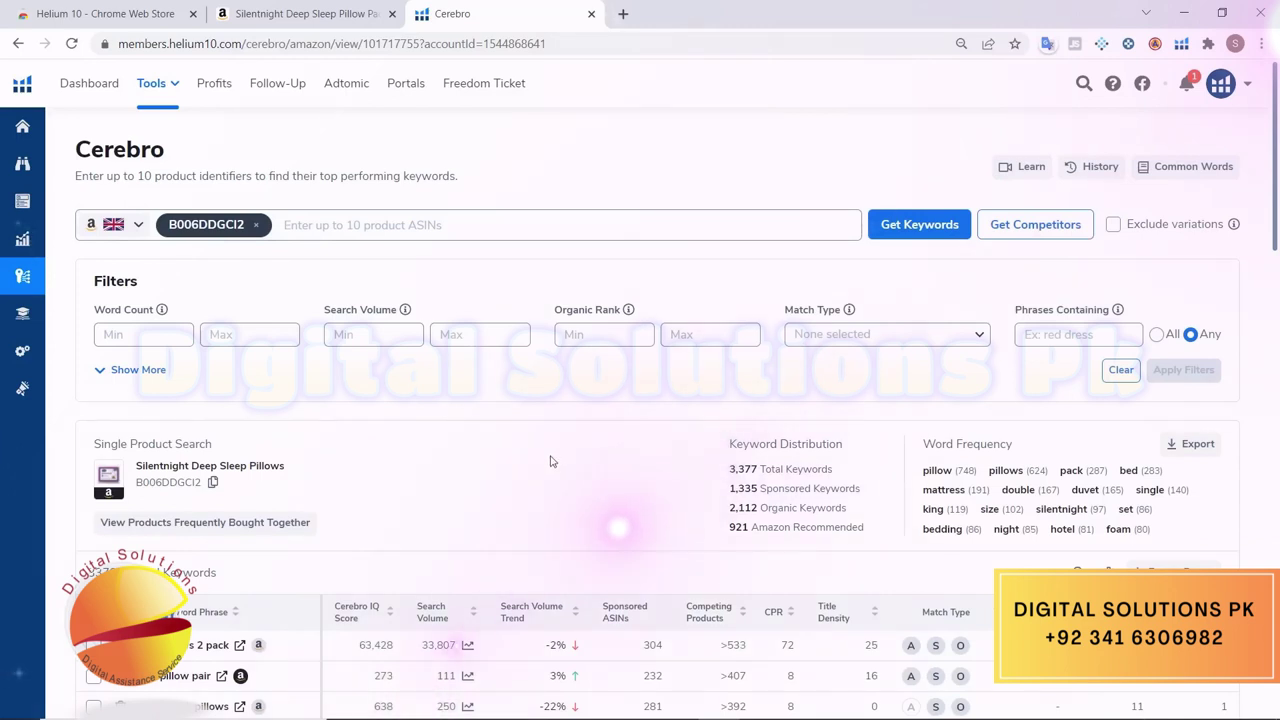
- Scroll down the Cerebro results for B006DDGCI2 toward the keyword table
scroll(414, 414, down, 4)
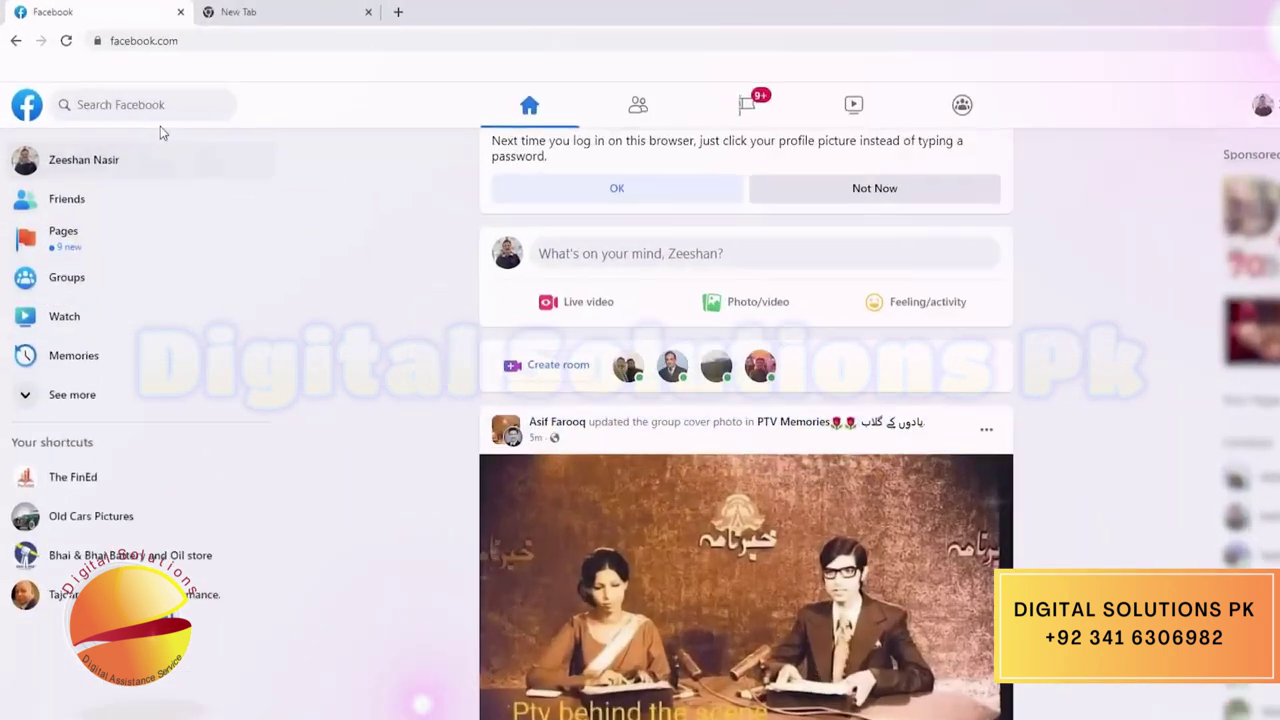
- Search Facebook for a person's full name
click(124, 91)
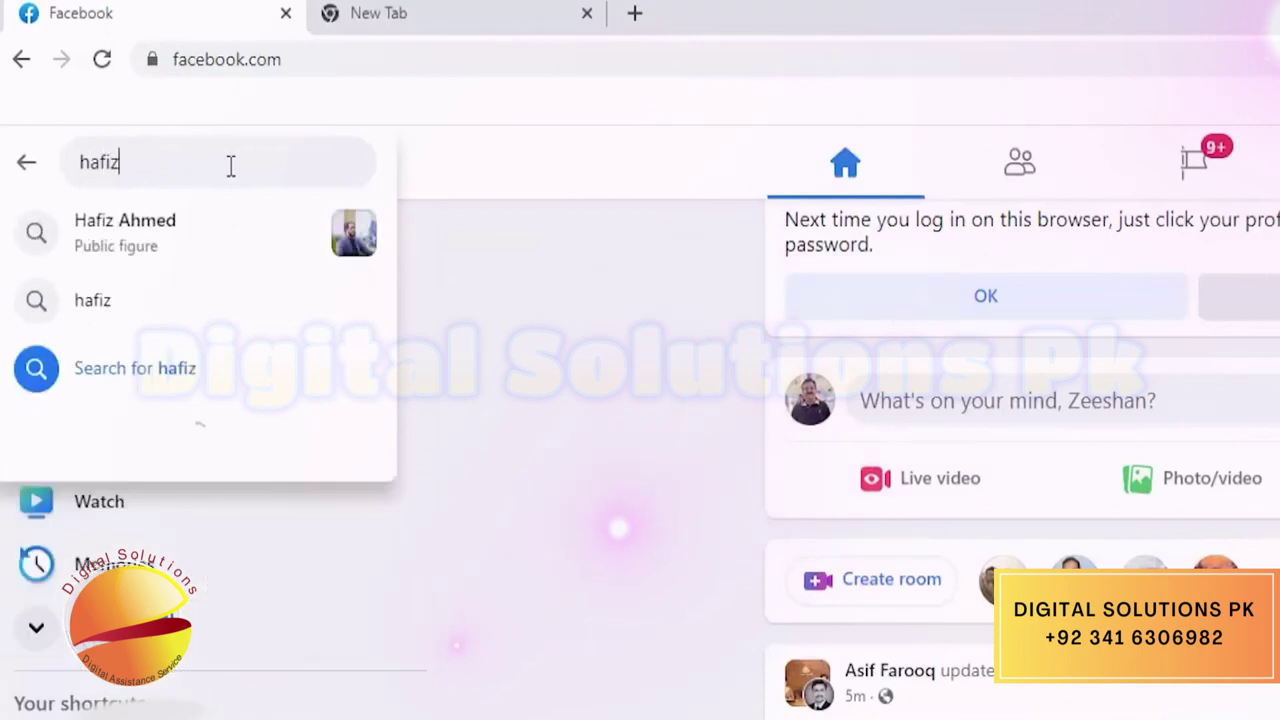
key(Return)
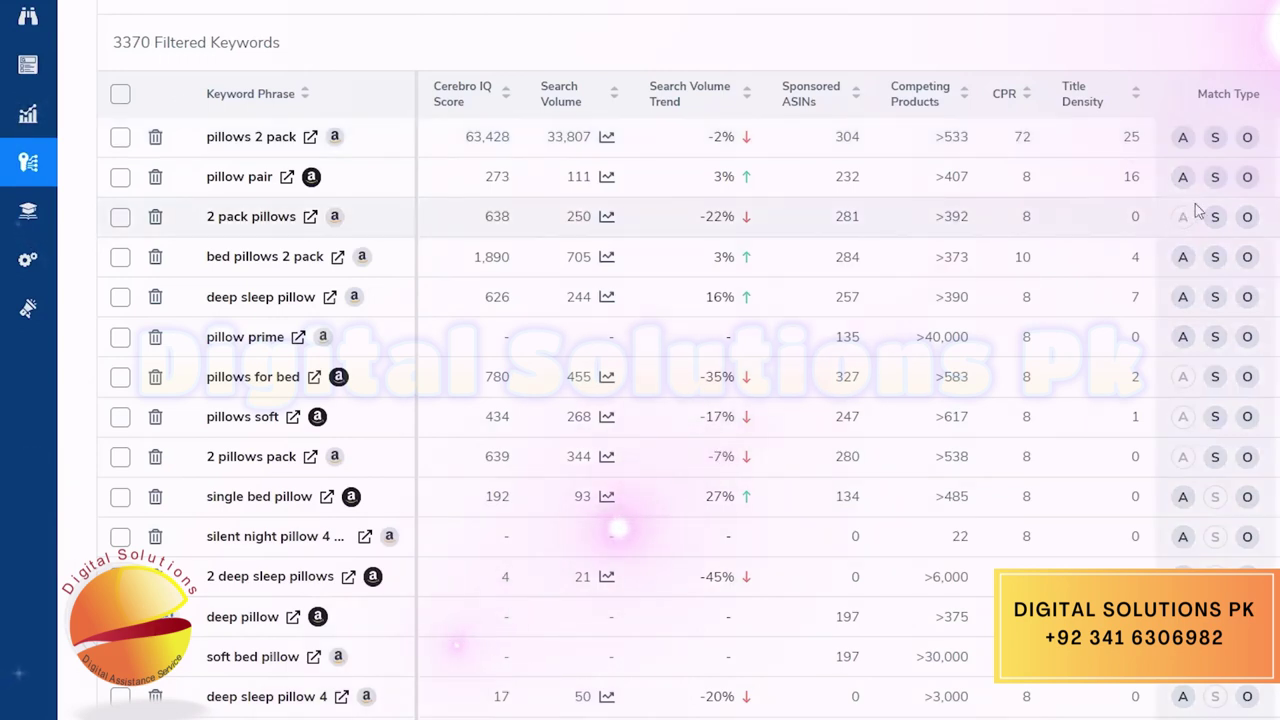
mouse_move(1120, 89)
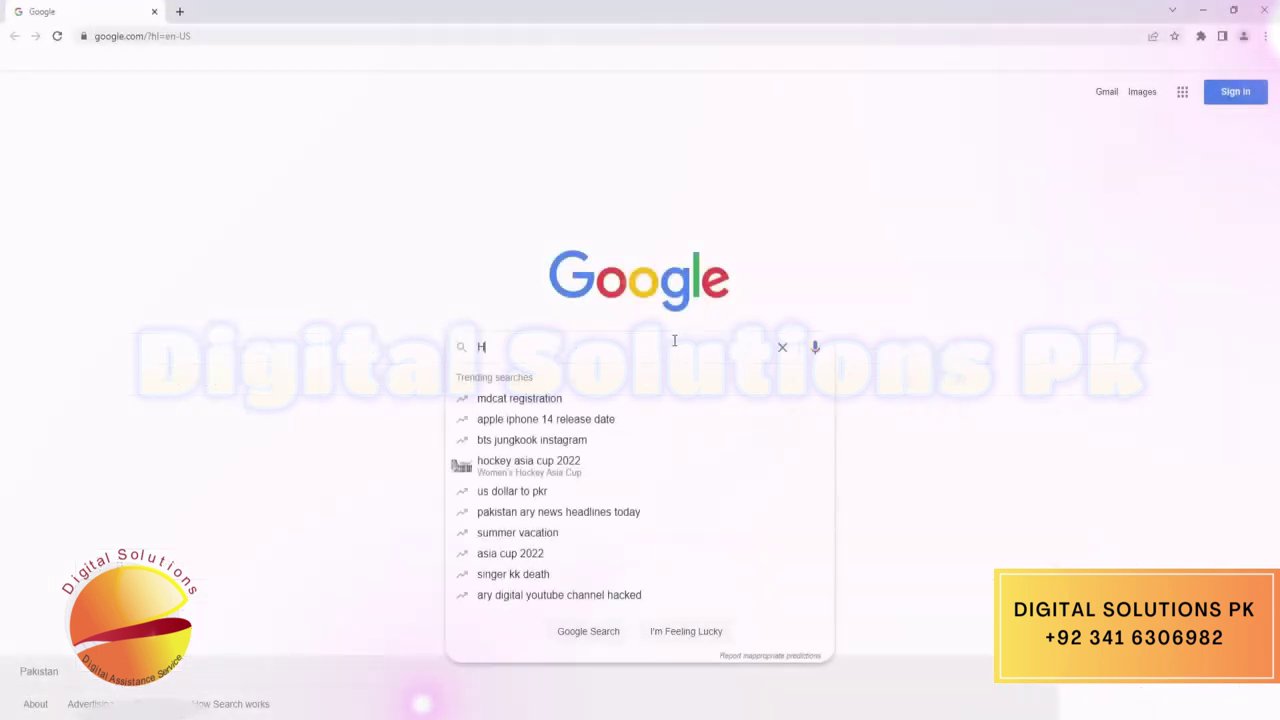
- Search Google for a person's name, then for the name plus 'amazon'
key(Return)
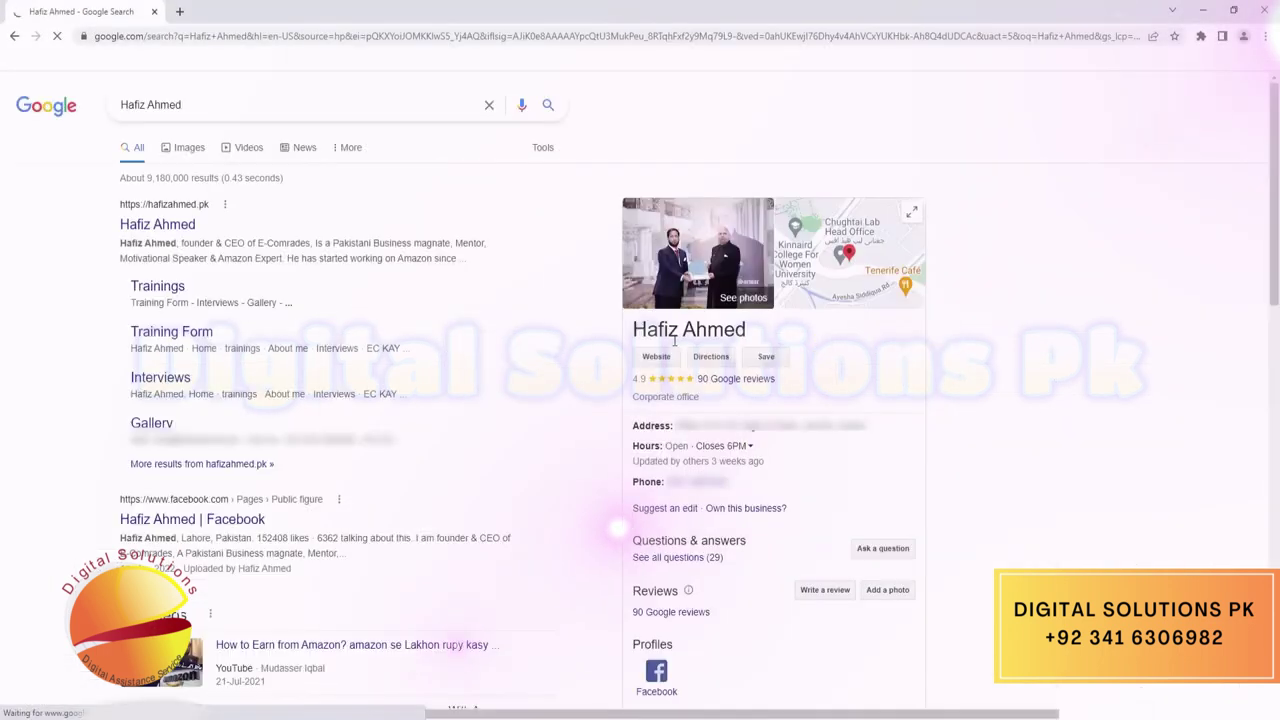
click(191, 103)
text(amazon)
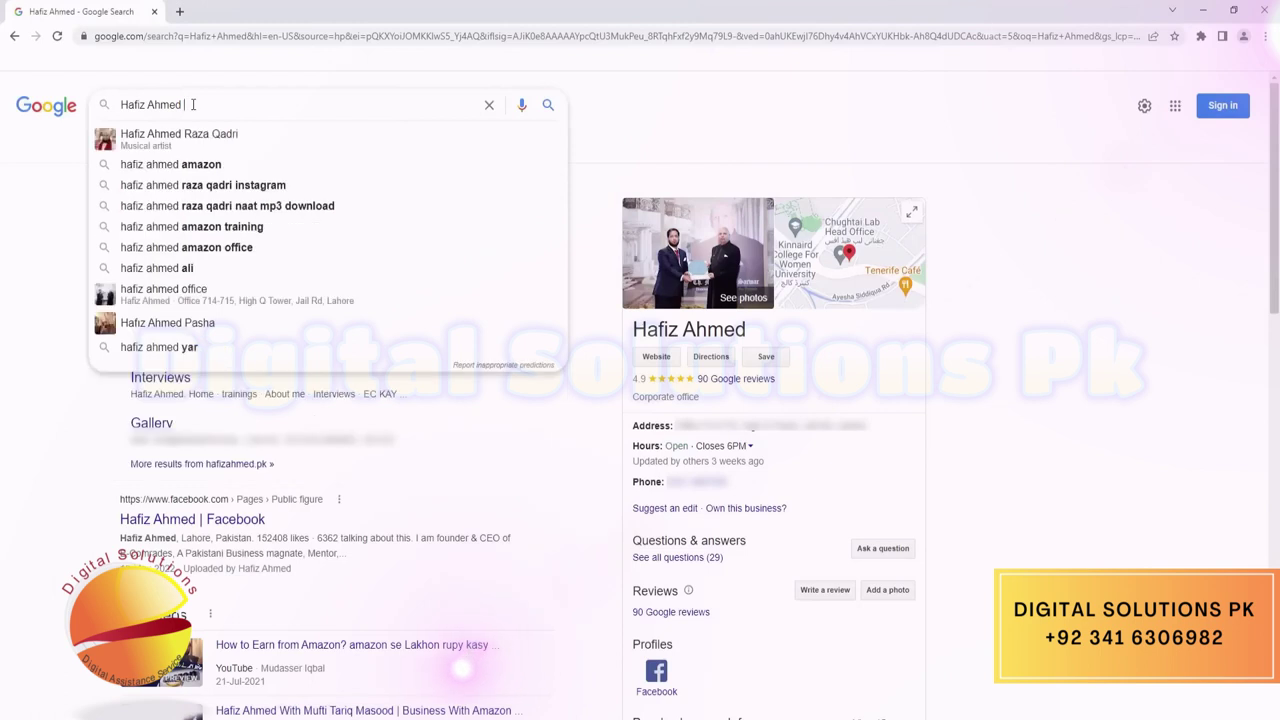
key(Return)
- Change the query's 'amazon' term to 'contact number' and search again
click(215, 104)
key(BackSpace)
key(BackSpace)
key(BackSpace)
key(BackSpace)
key(BackSpace)
key(BackSpace)
text(contact number)
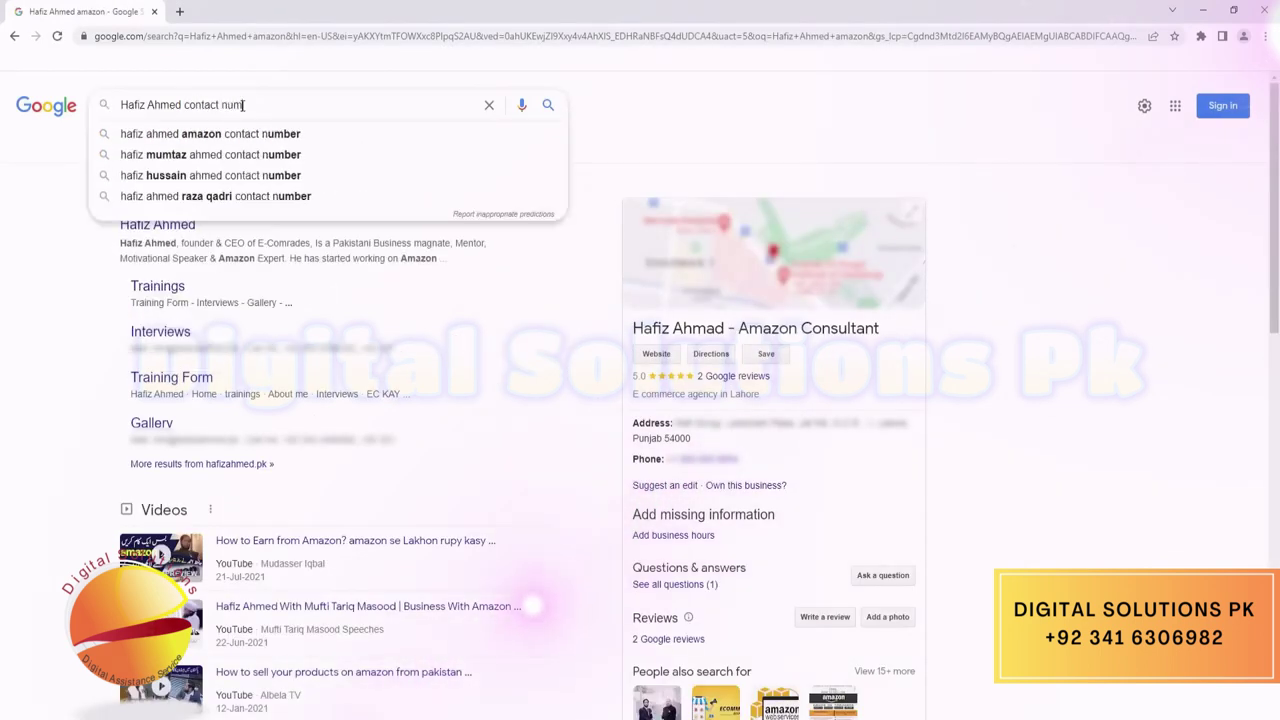
key(Return)
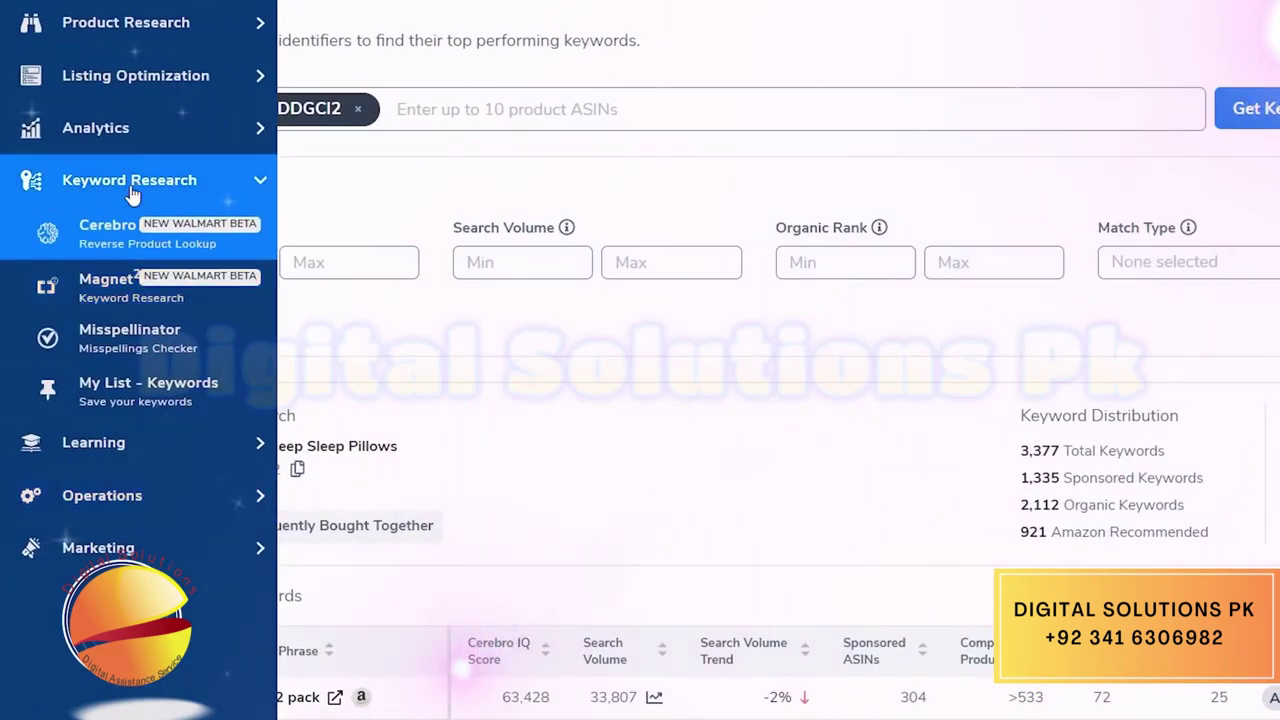
- Run a new Magnet search for the seed keyword 'pillows'
click(124, 288)
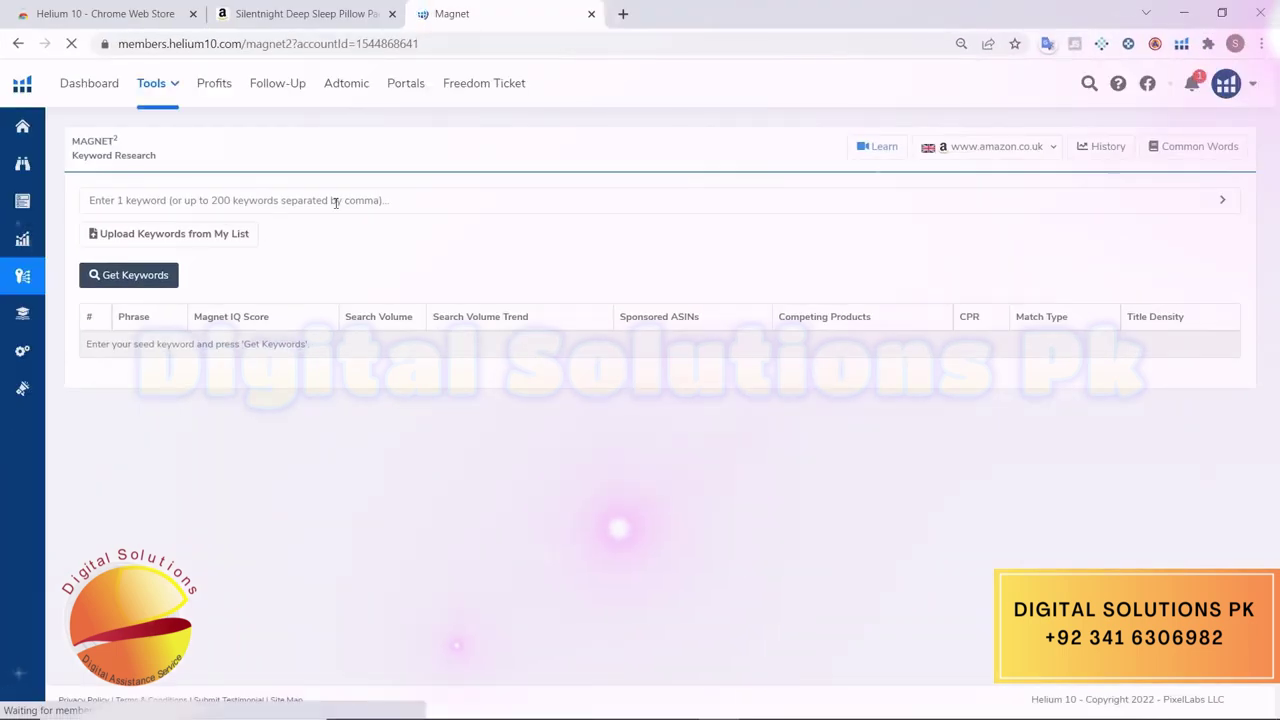
click(348, 200)
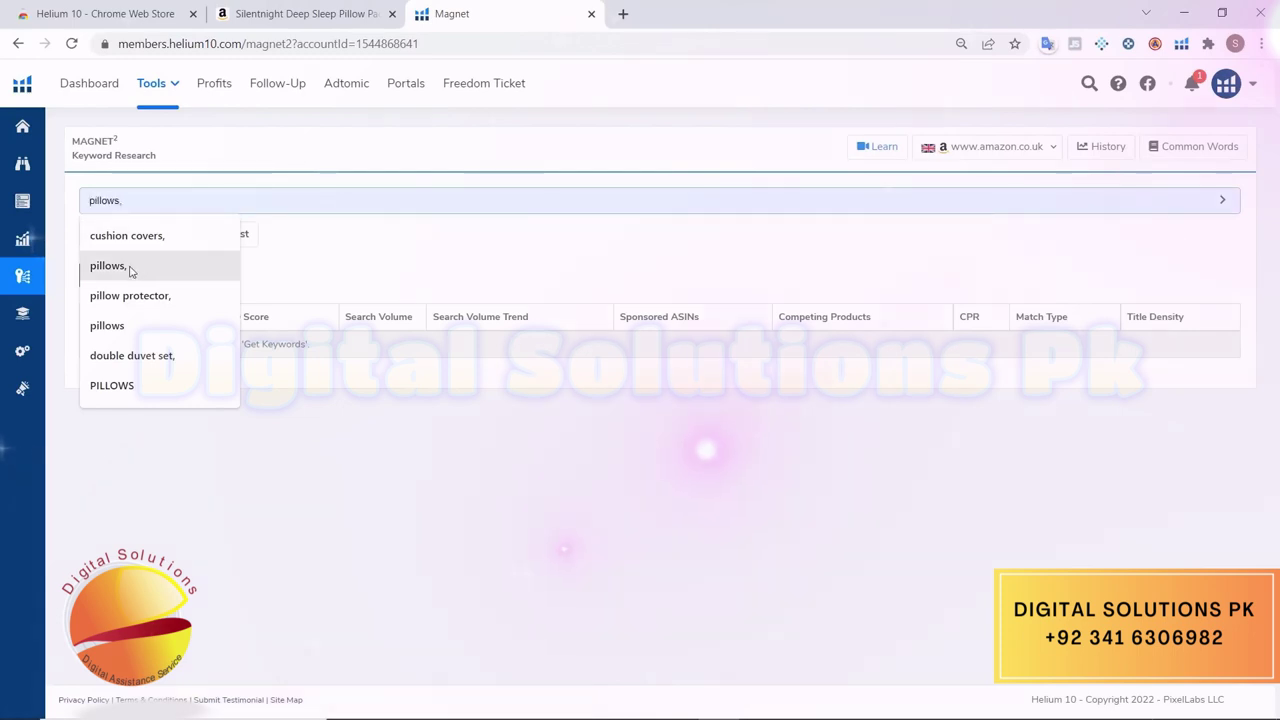
text(pillows)
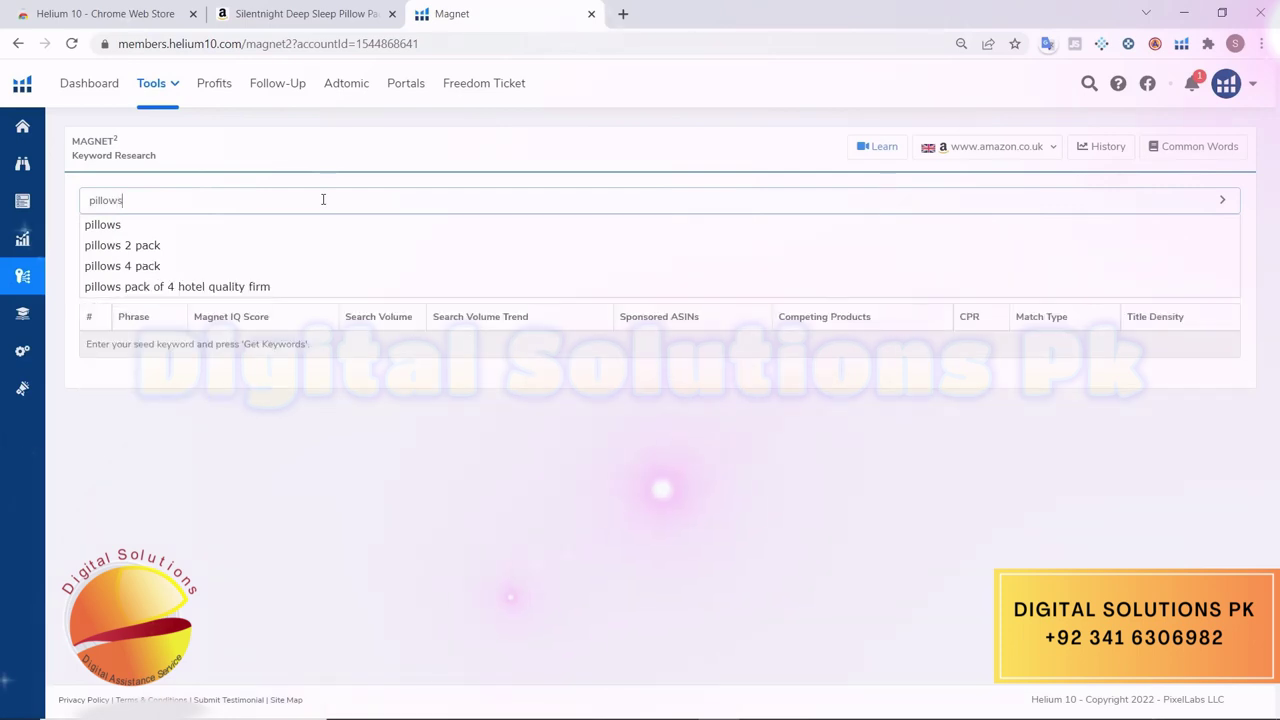
key(Return)
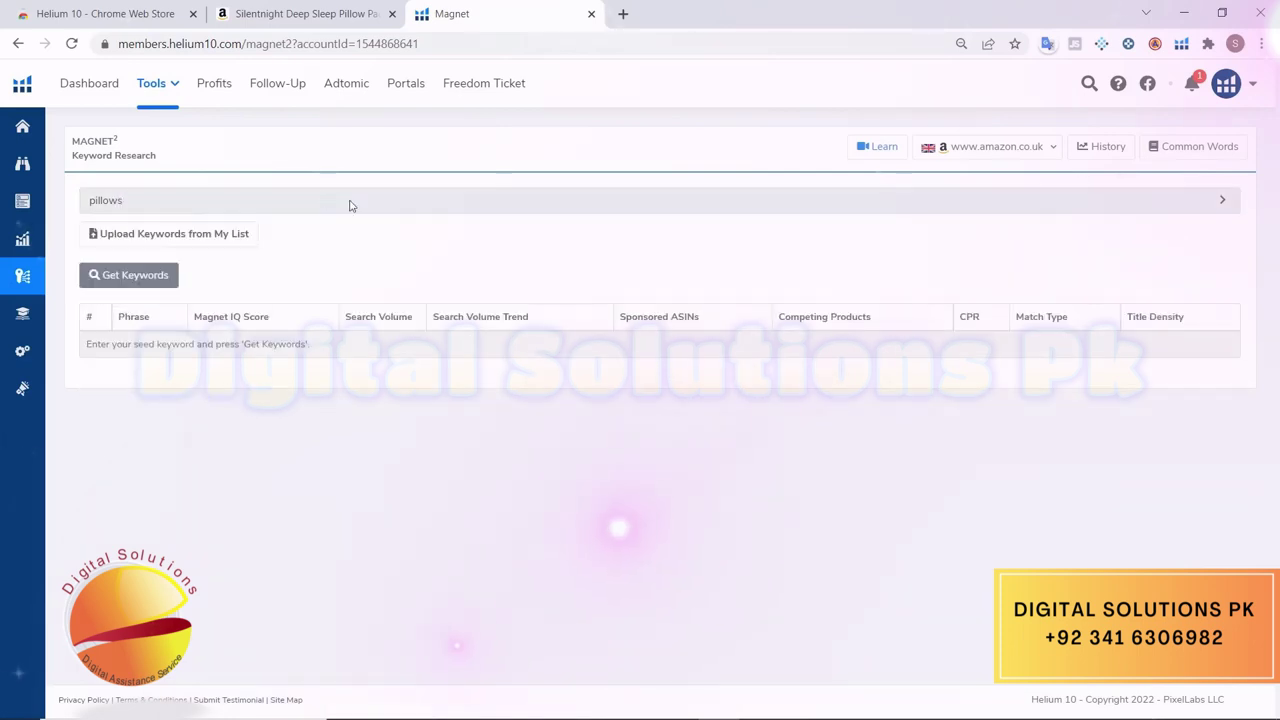
click(566, 482)
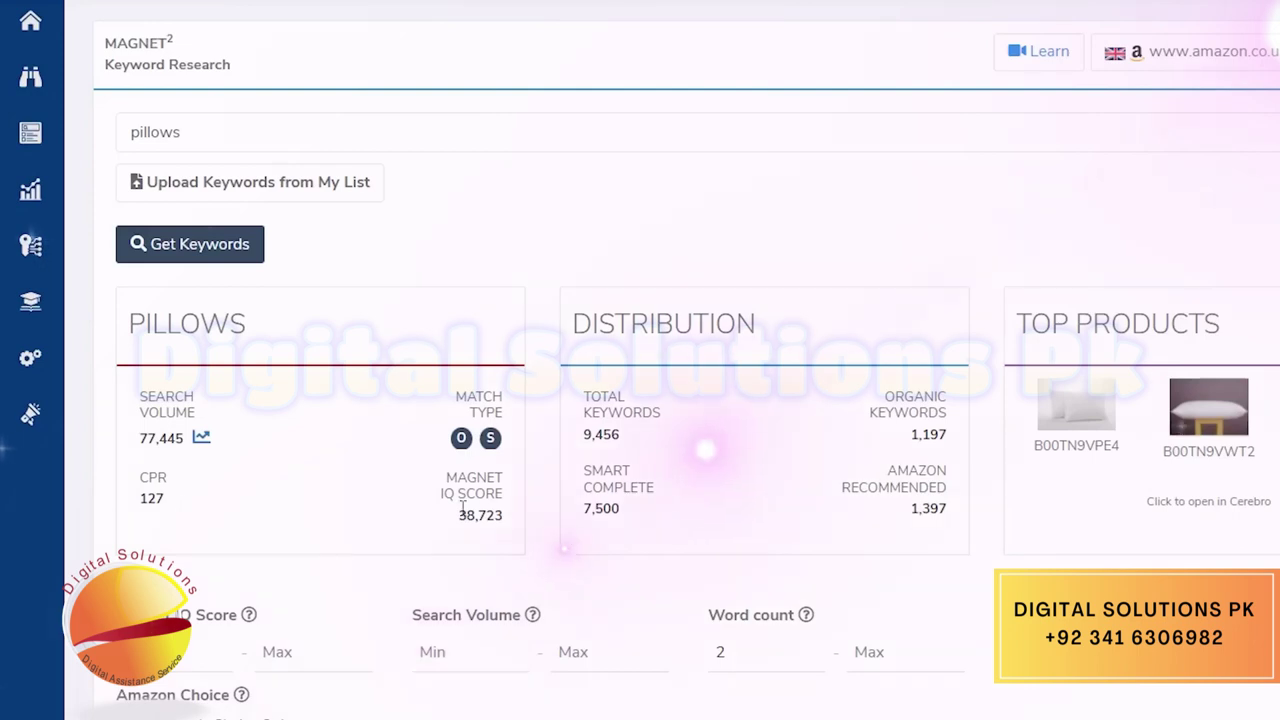
- Sort the Magnet results table by the Search Volume column, high to low
scroll(734, 477, down, 8)
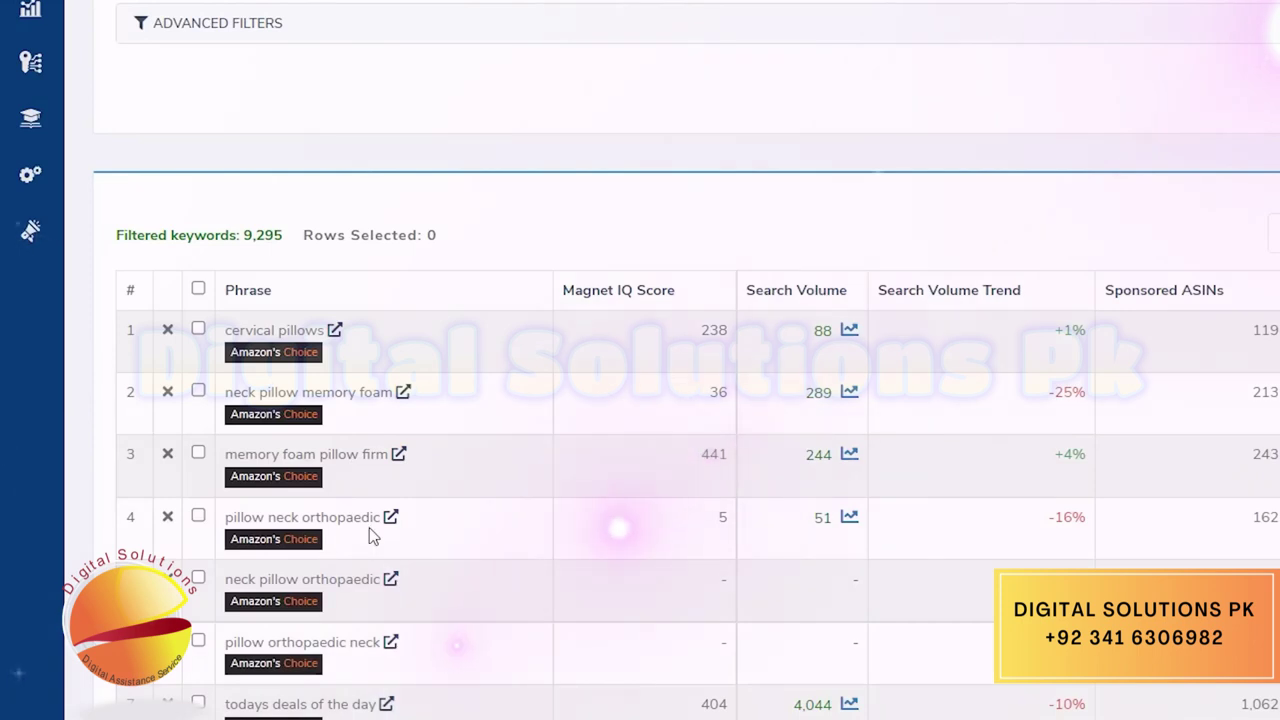
scroll(367, 535, down, 3)
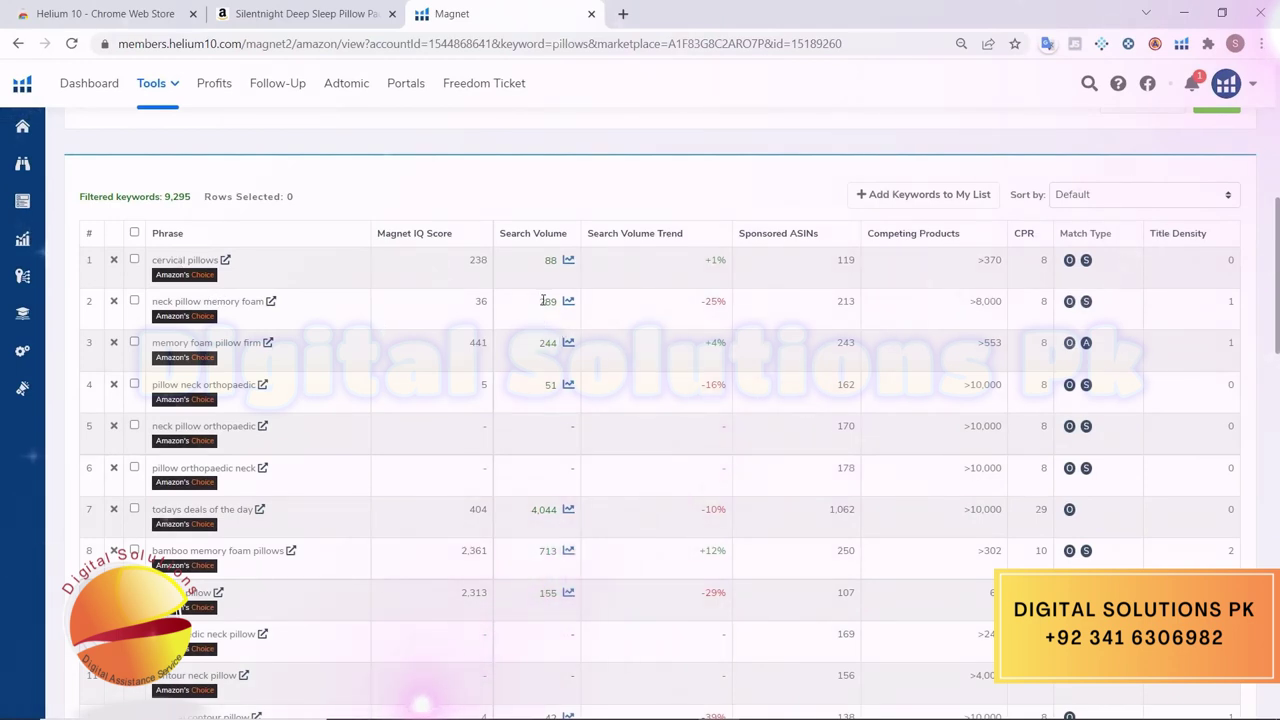
click(558, 234)
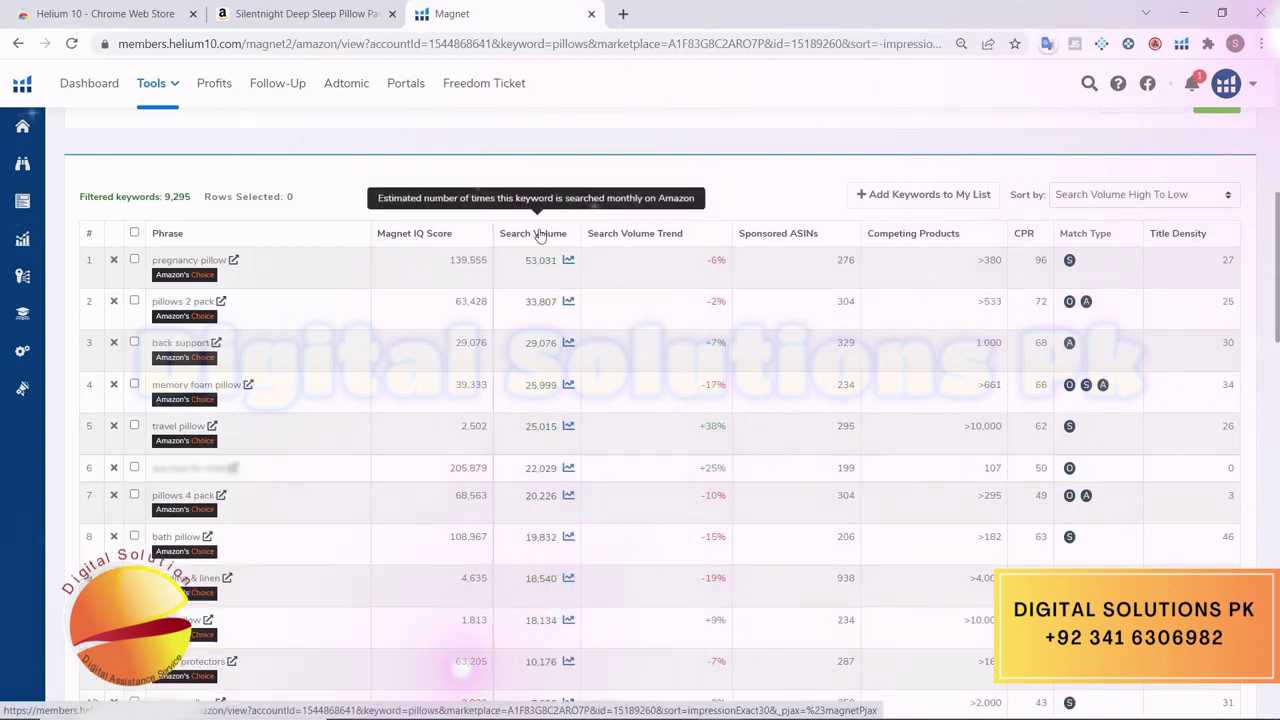
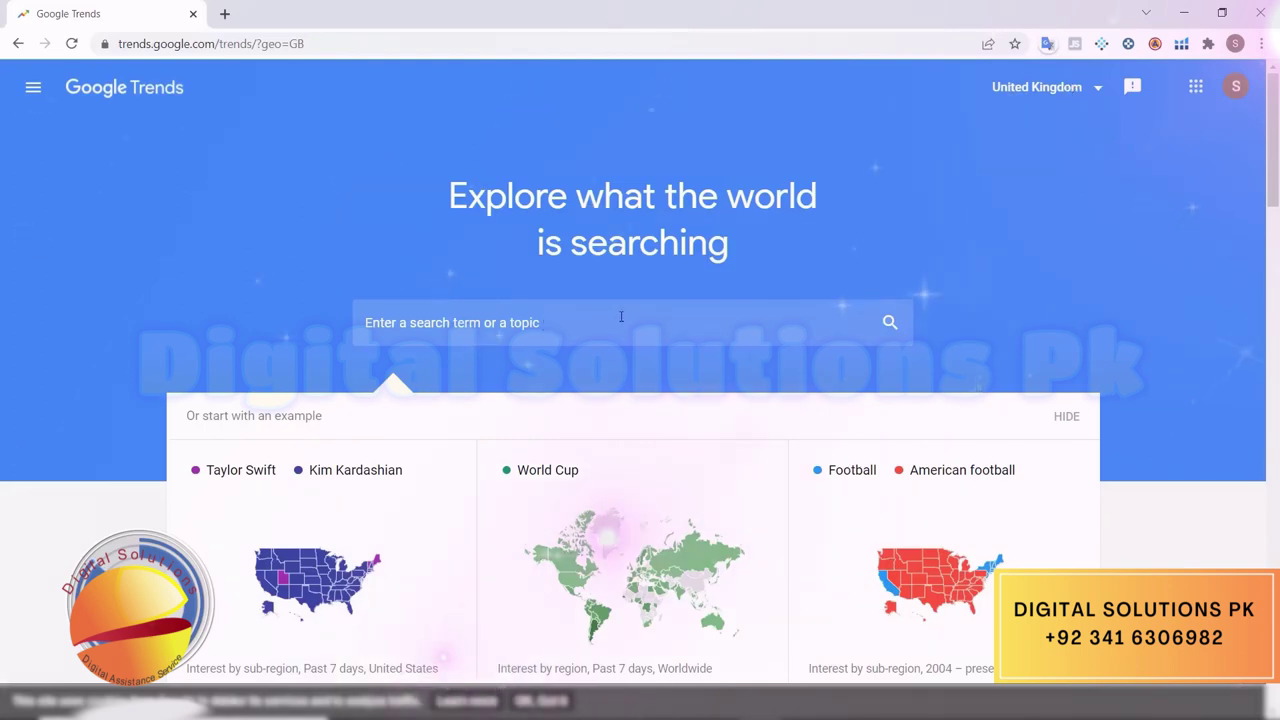
- Focus the search box on the UK Google Trends home page to enter a term
click(636, 322)
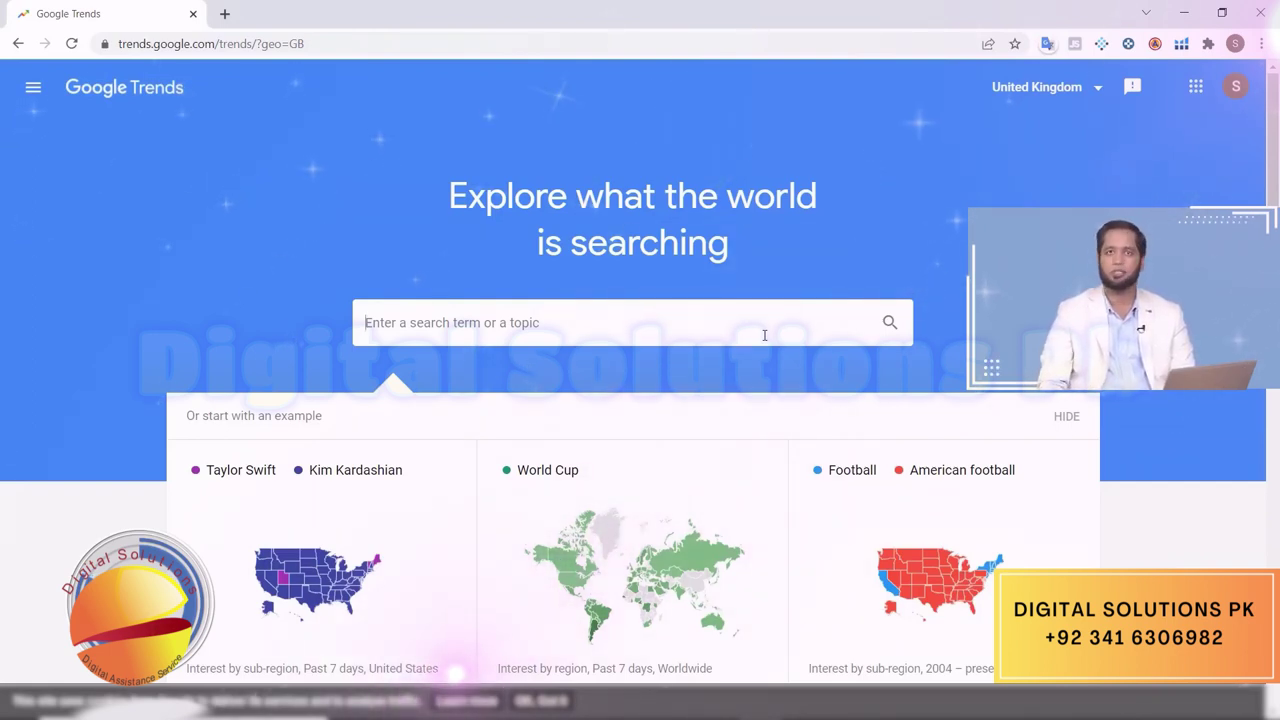
click(764, 335)
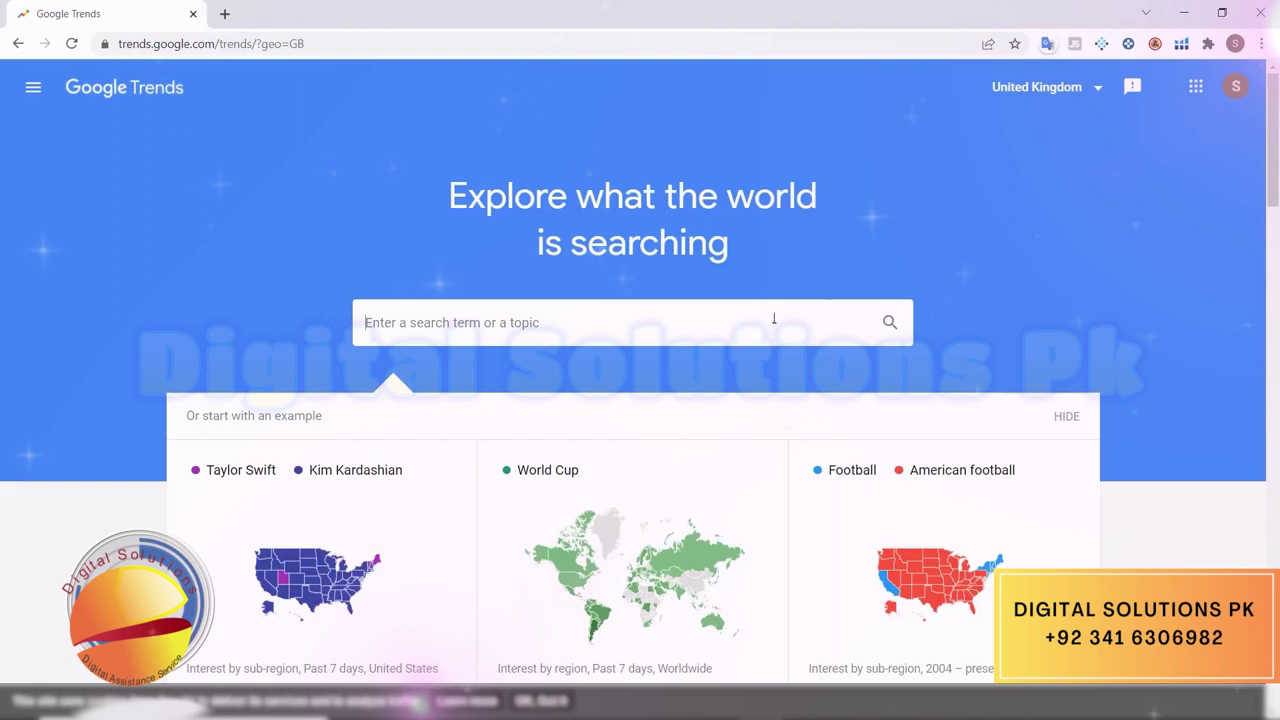
- Search for 'pillow' to chart its UK interest over the past 12 months
text(pill)
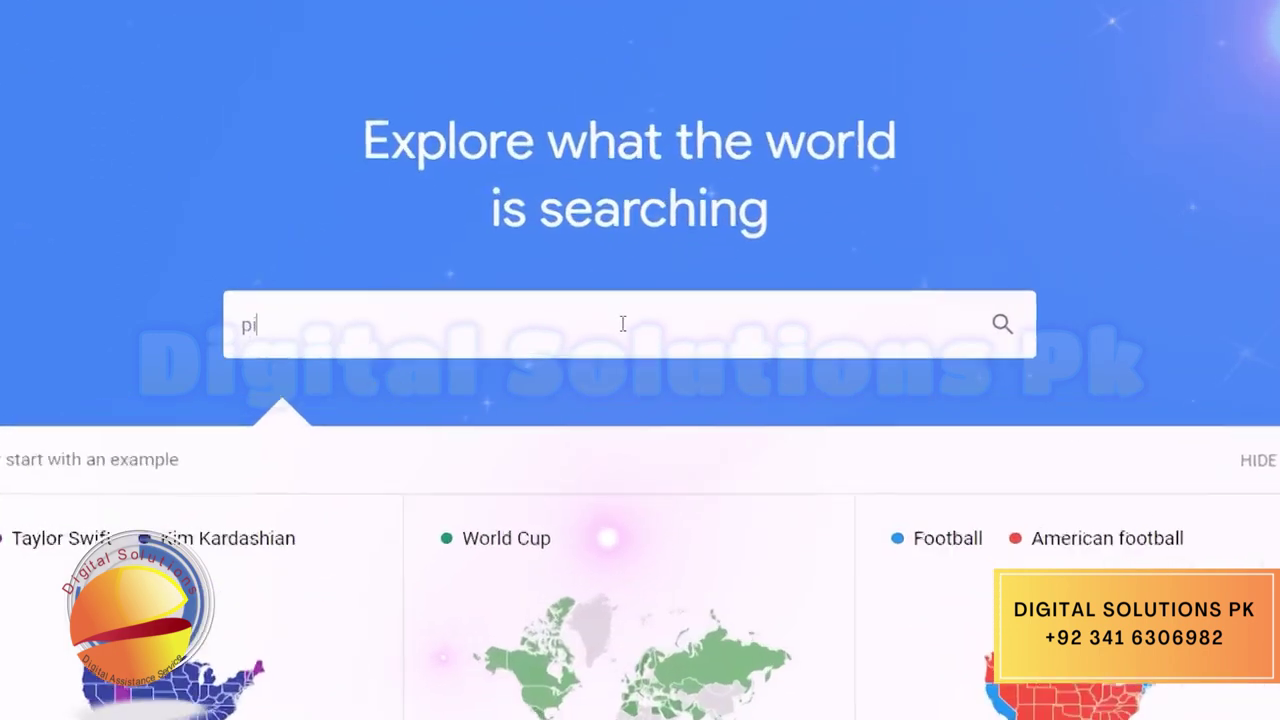
text(ow)
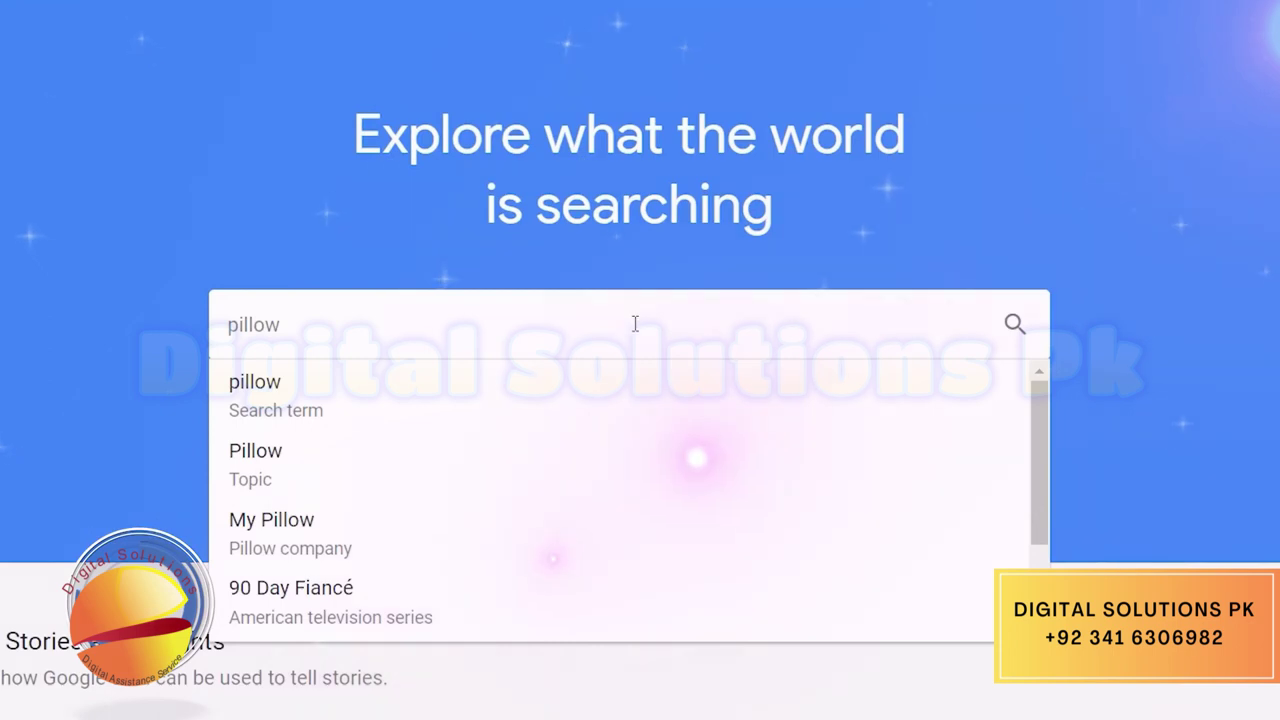
key(Return)
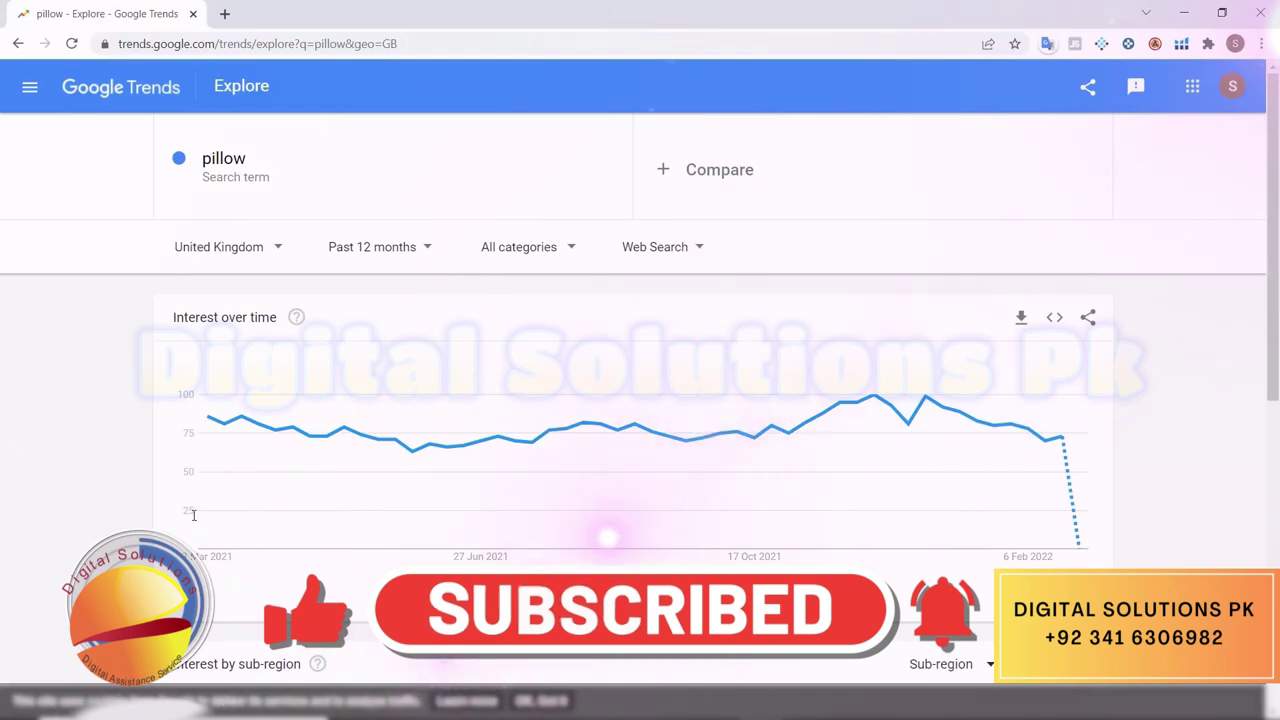
mouse_move(246, 517)
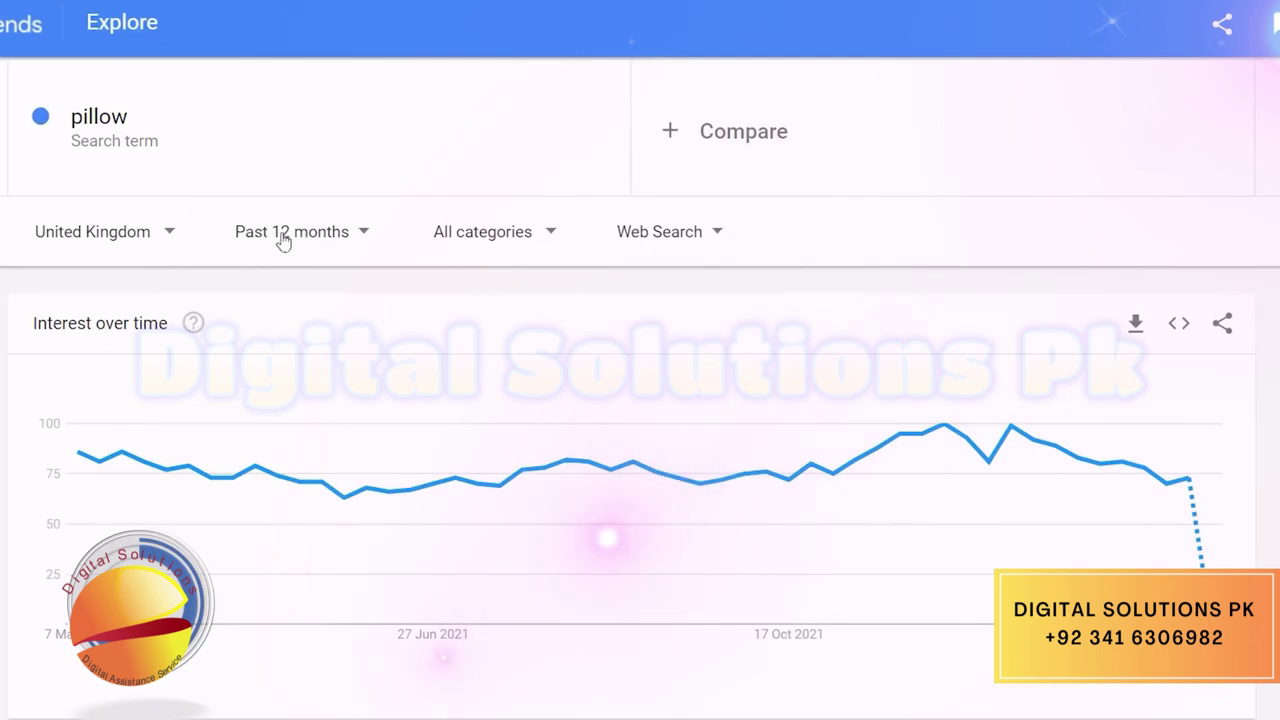
- Switch the pillow chart's time range to Past 5 years
click(361, 235)
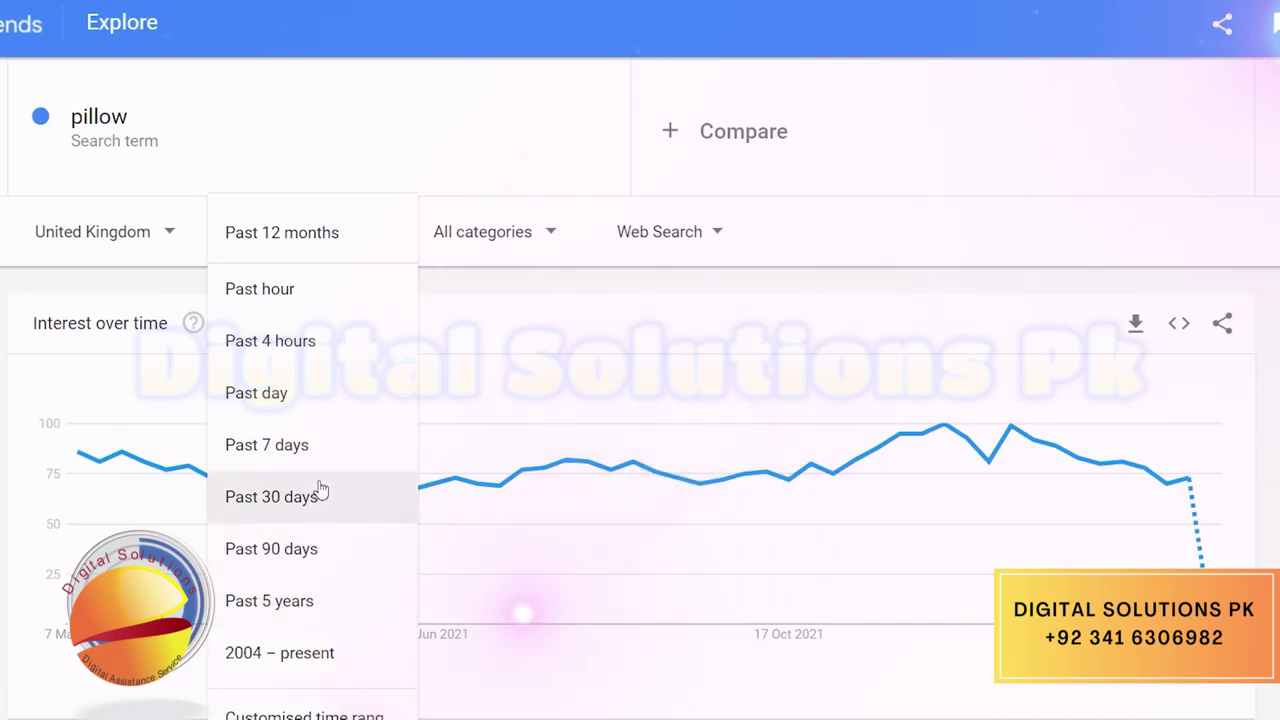
click(313, 603)
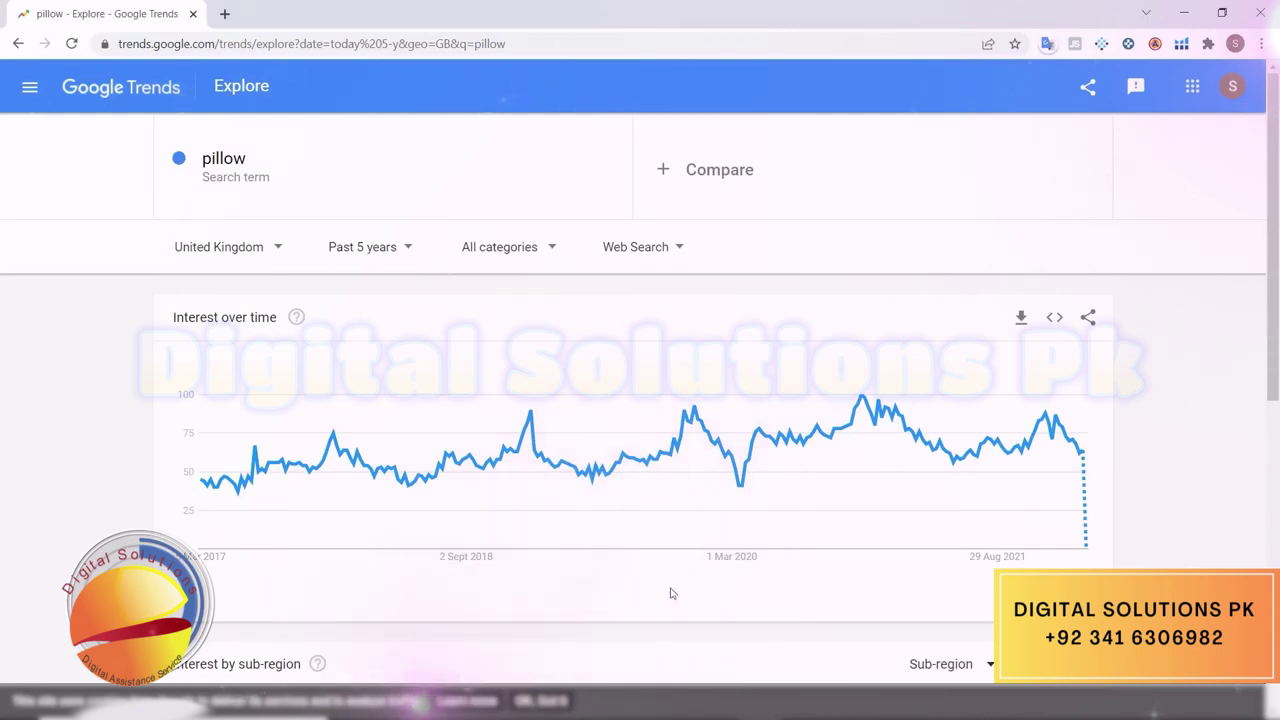
- Replace pillow with the 'Christmas tree' topic, found by typing 'christma'
click(297, 160)
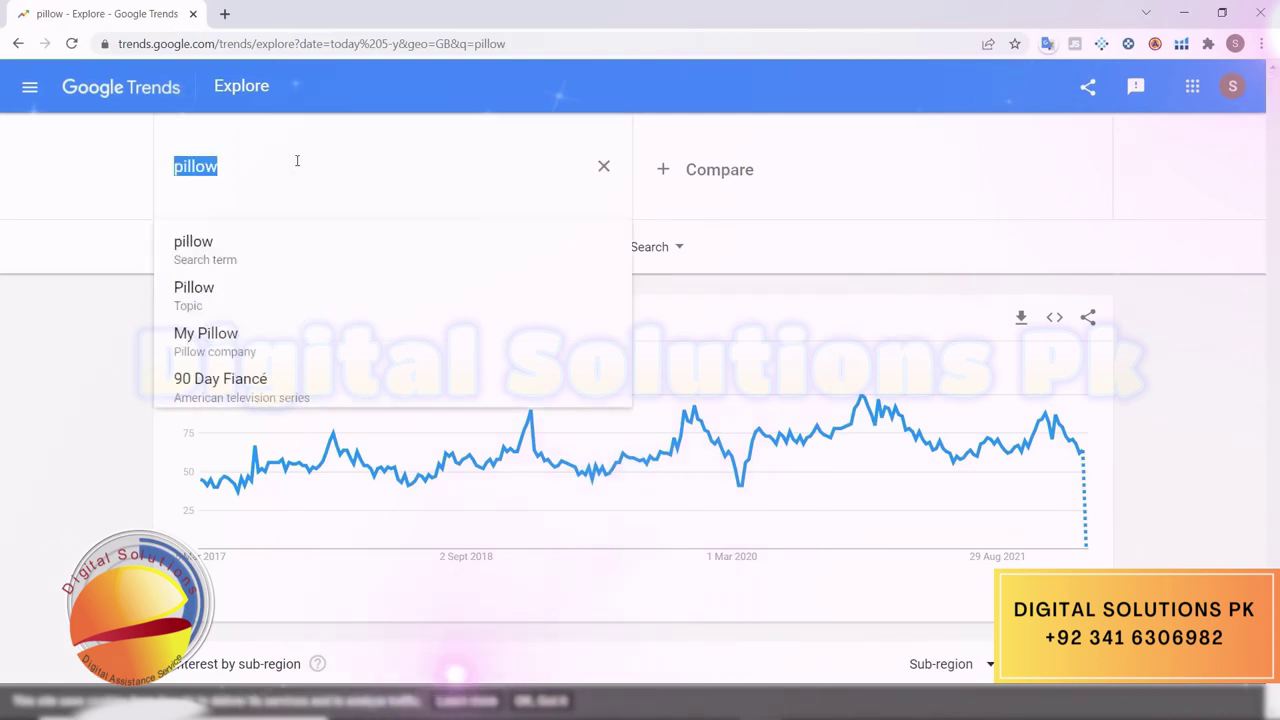
text(christma)
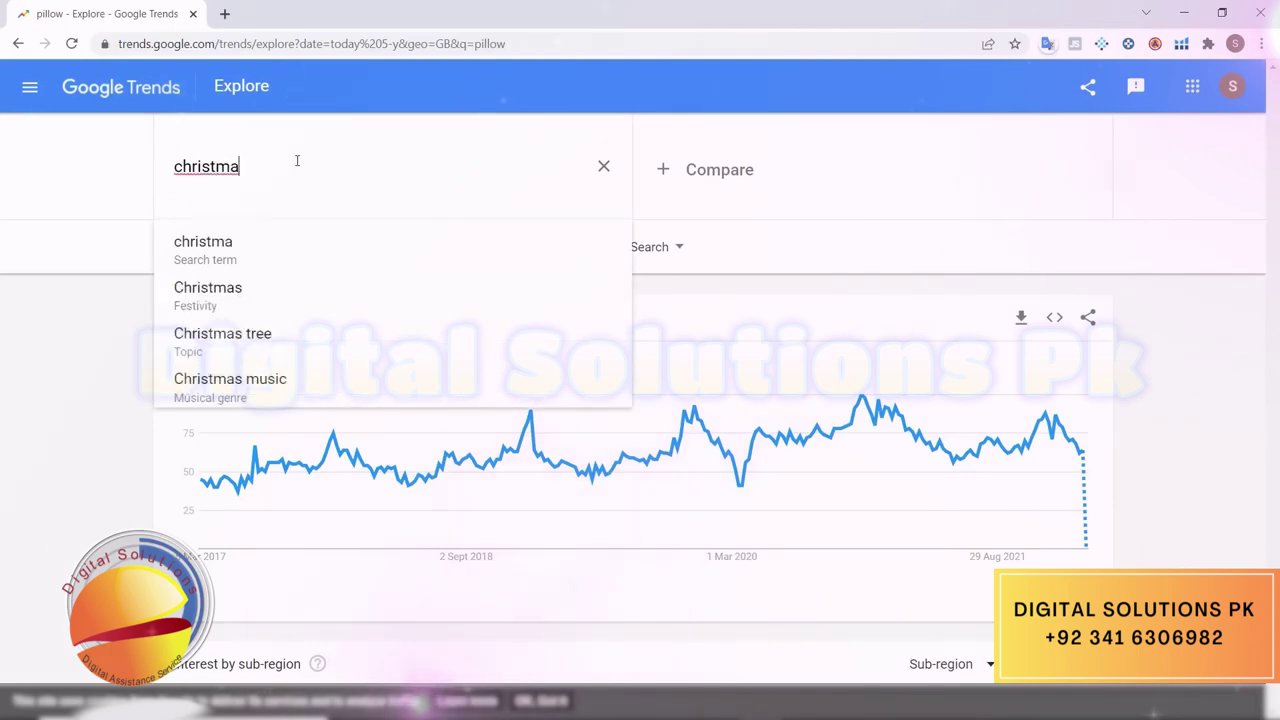
click(291, 340)
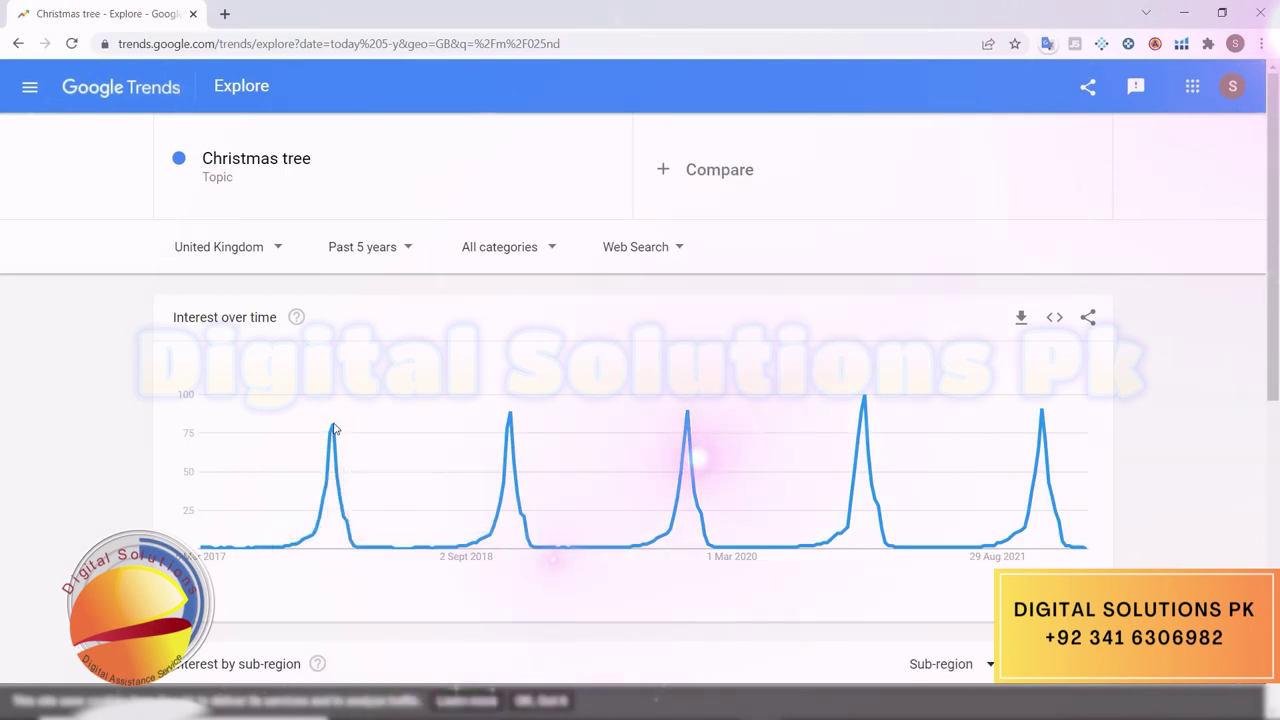
mouse_move(334, 430)
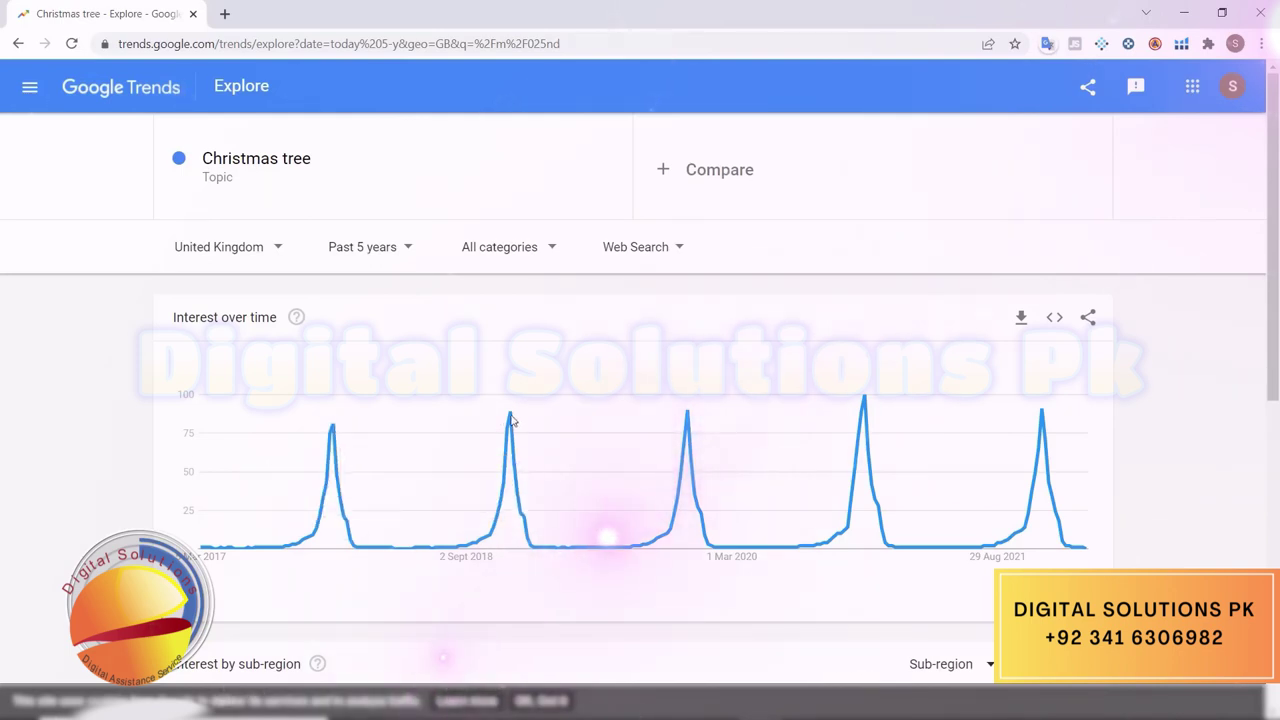
mouse_move(511, 416)
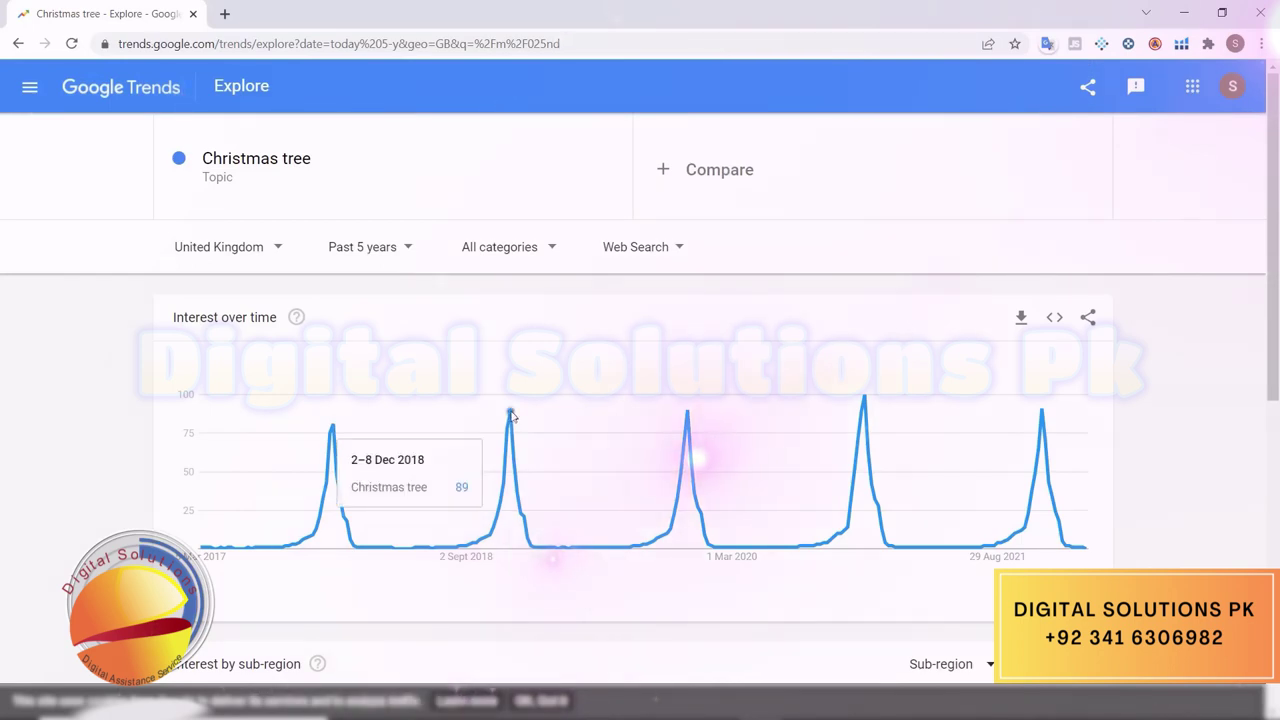
mouse_move(689, 414)
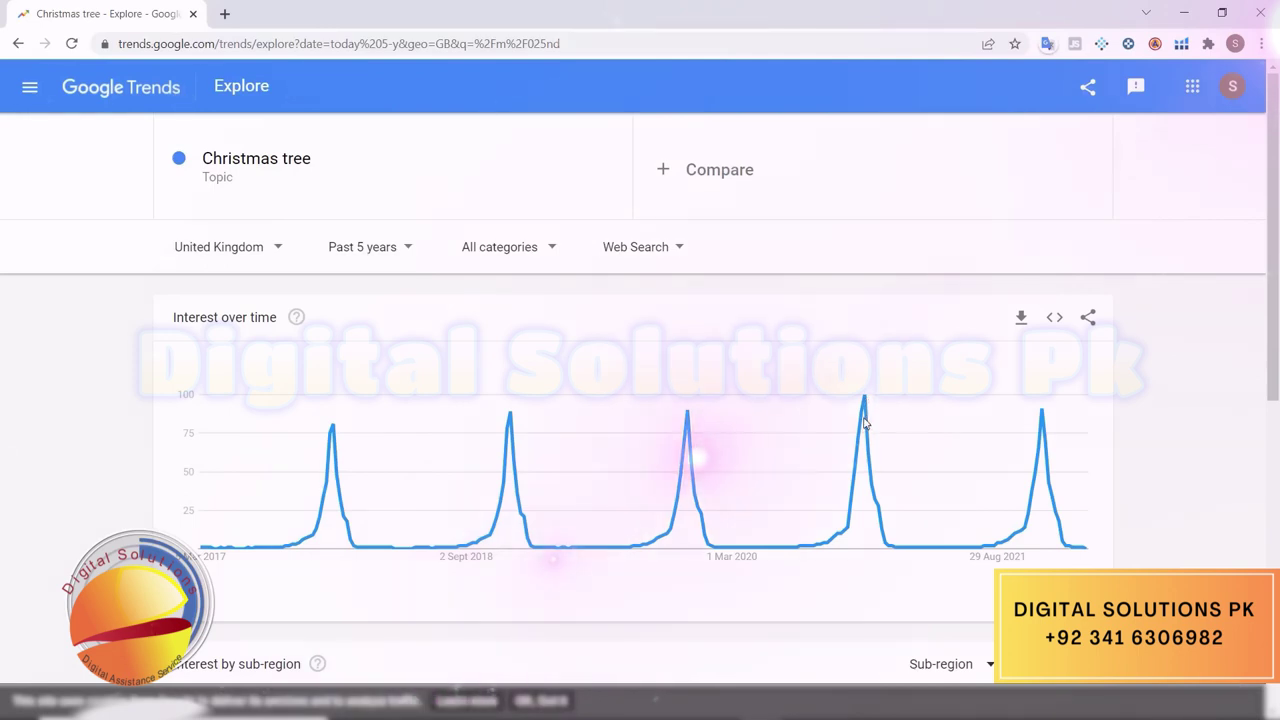
mouse_move(864, 425)
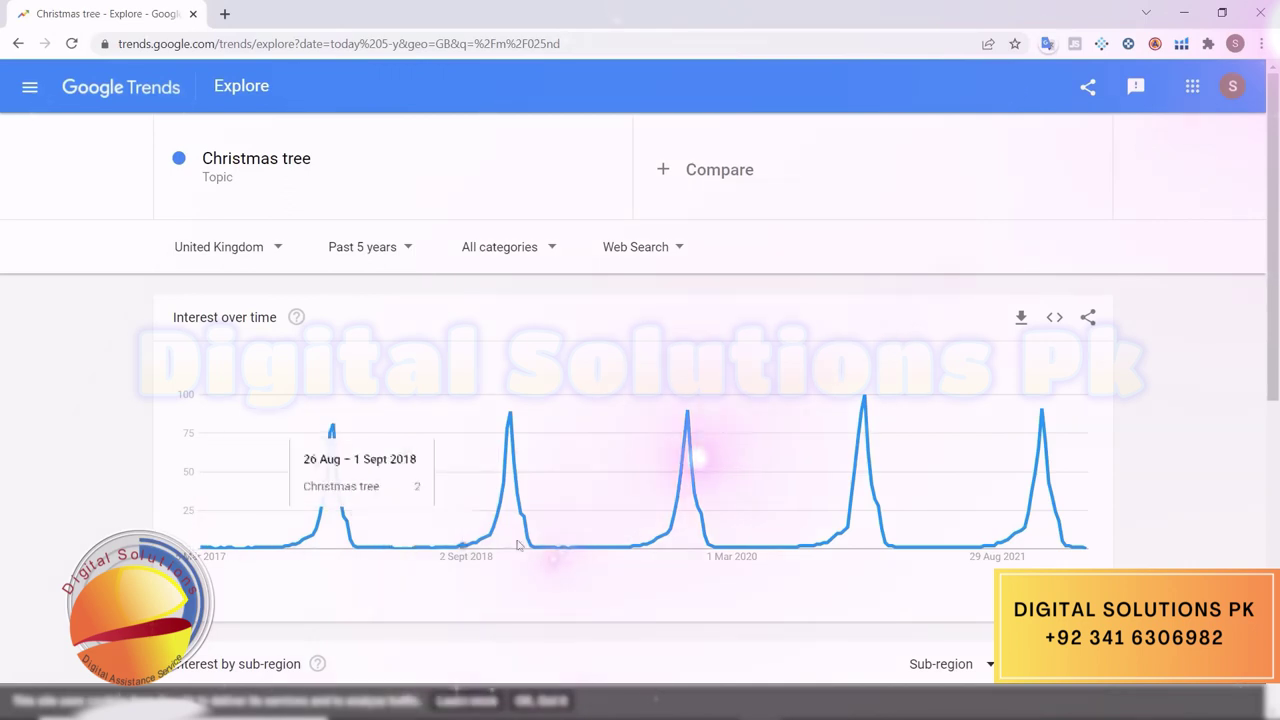
mouse_move(334, 426)
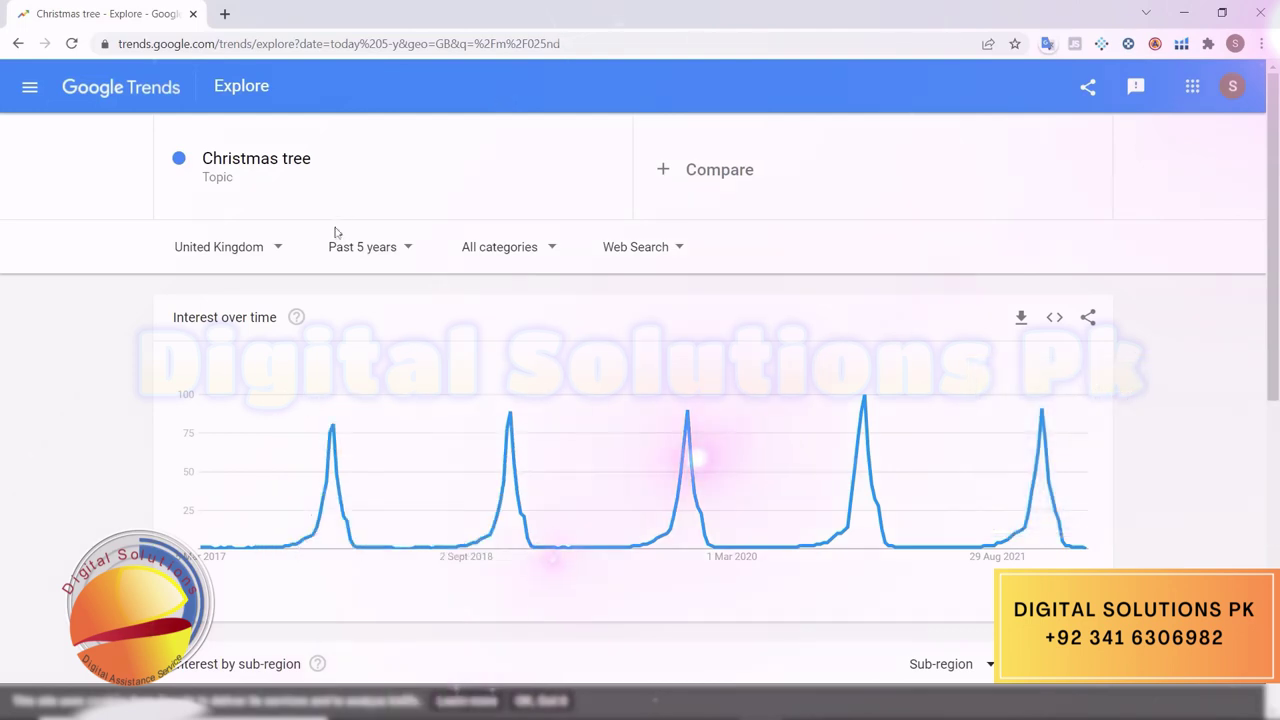
- Replace the Christmas tree term with the search term 'towel'
click(322, 172)
double_click(327, 158)
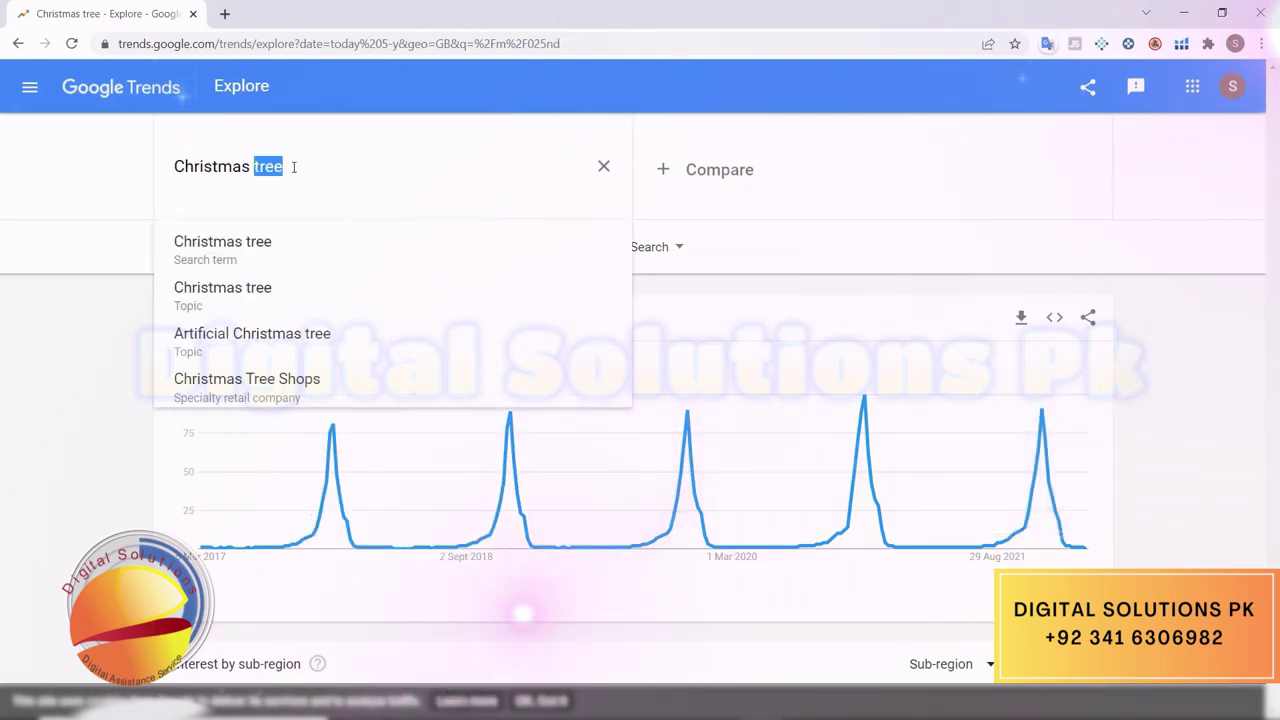
triple_click(295, 160)
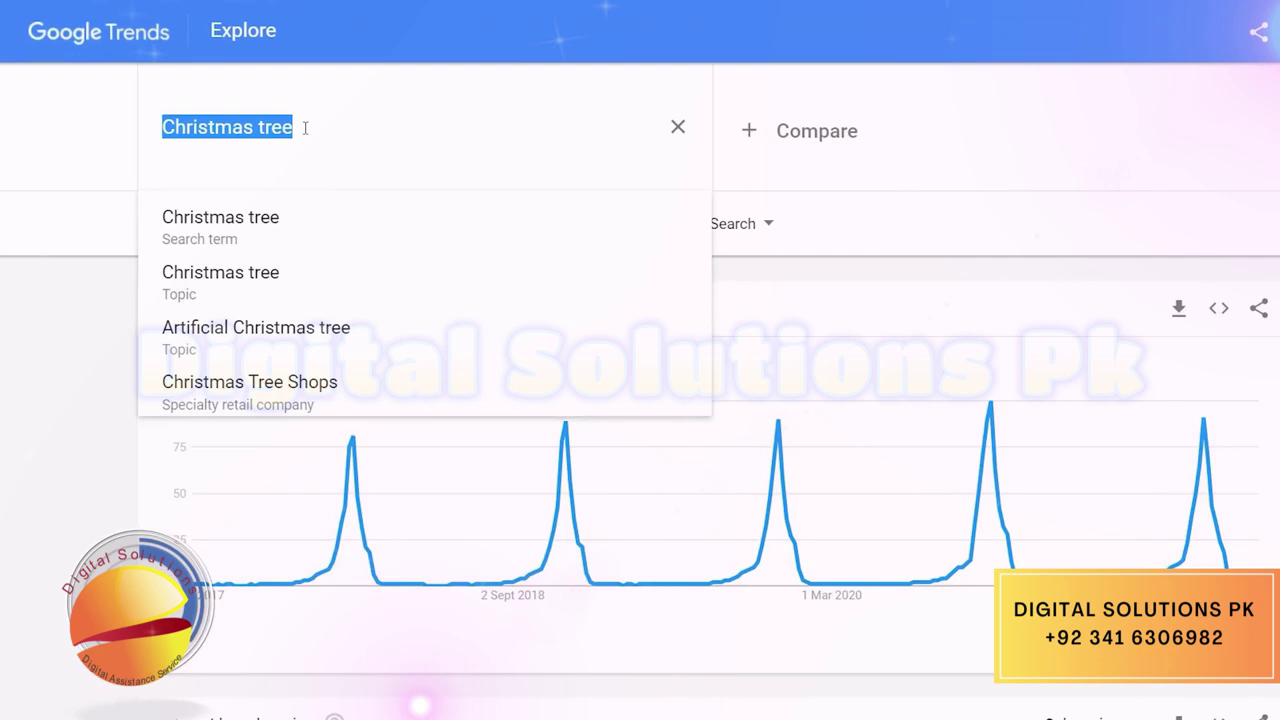
text(to)
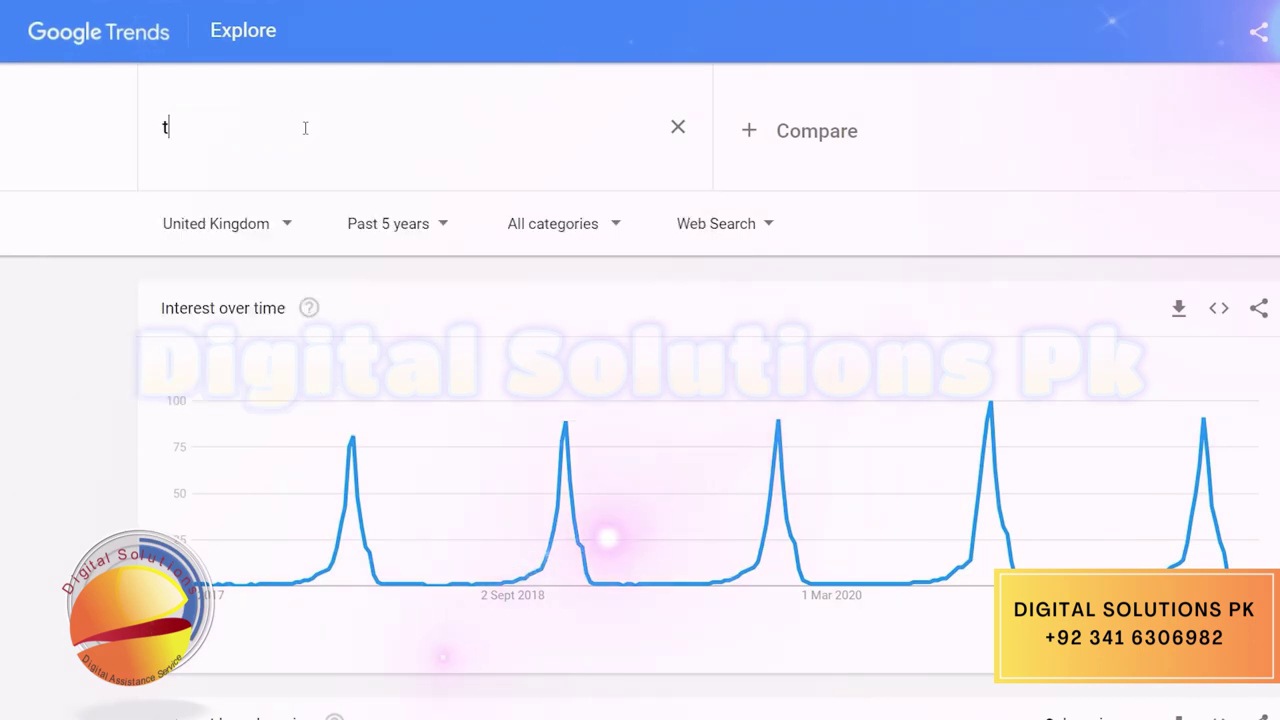
text(wel)
click(421, 217)
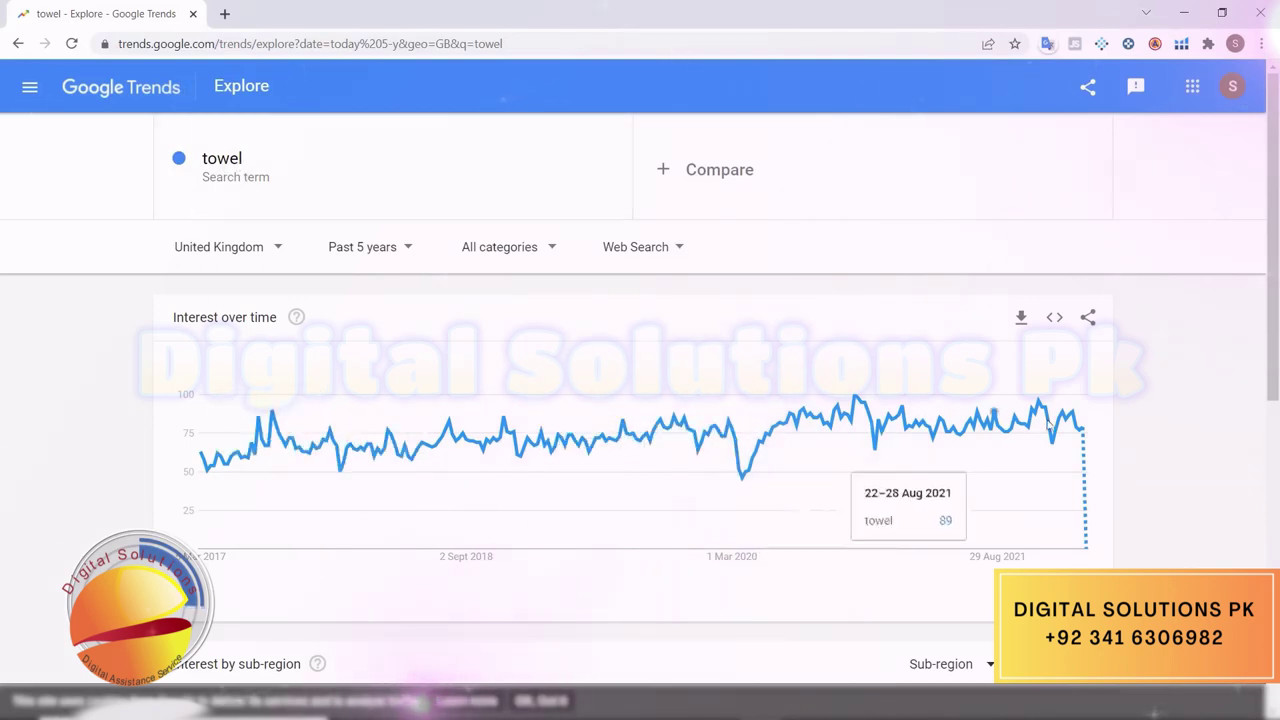
- Change the towel chart's time range to Past hour and reopen the range list
click(376, 249)
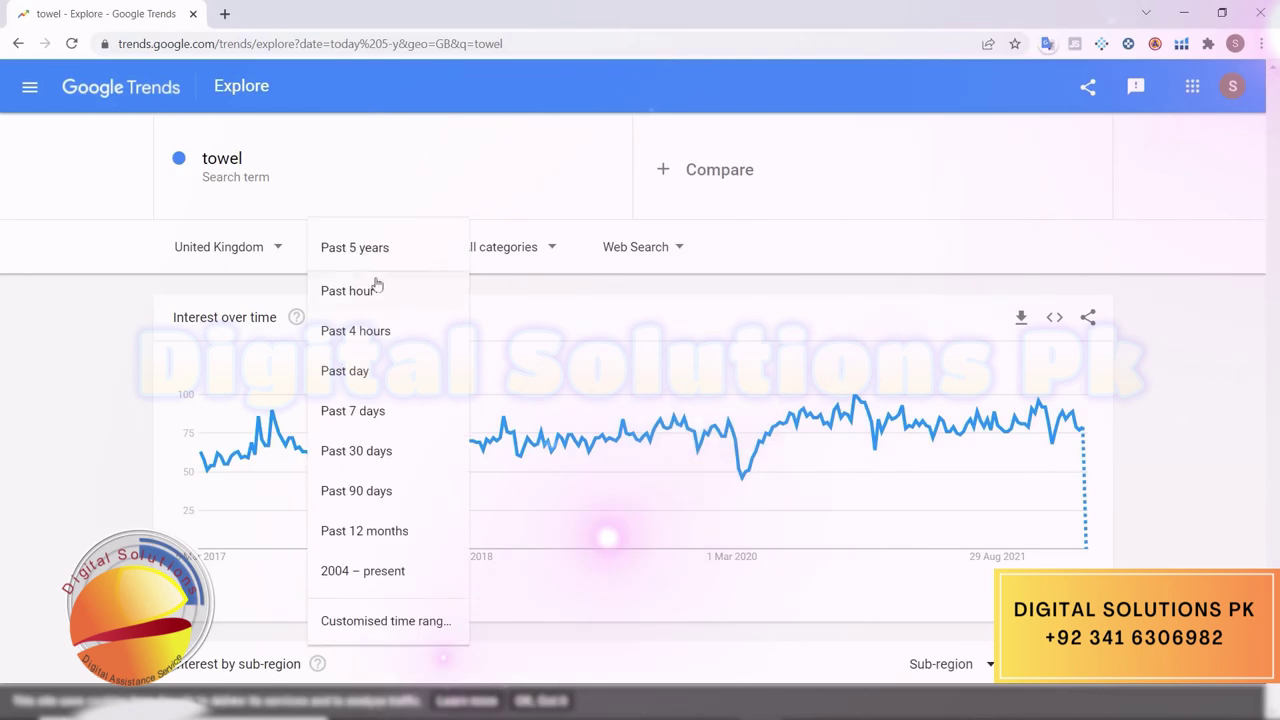
click(406, 292)
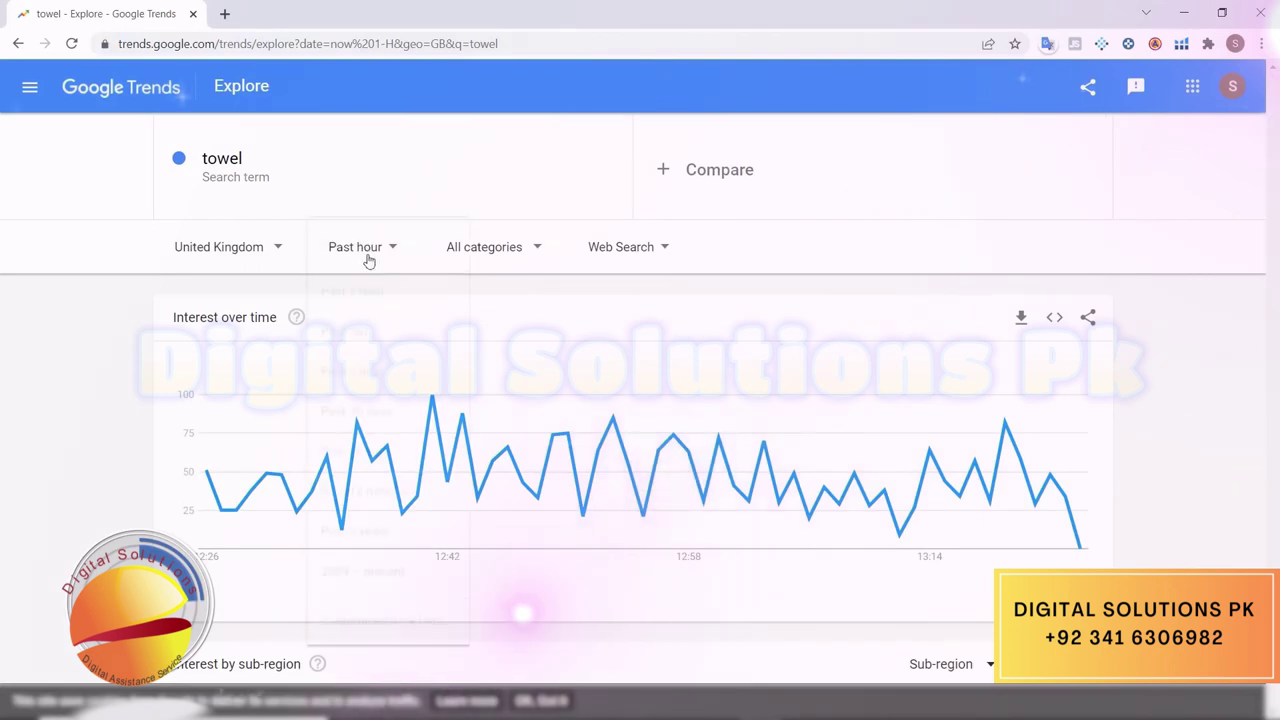
click(367, 259)
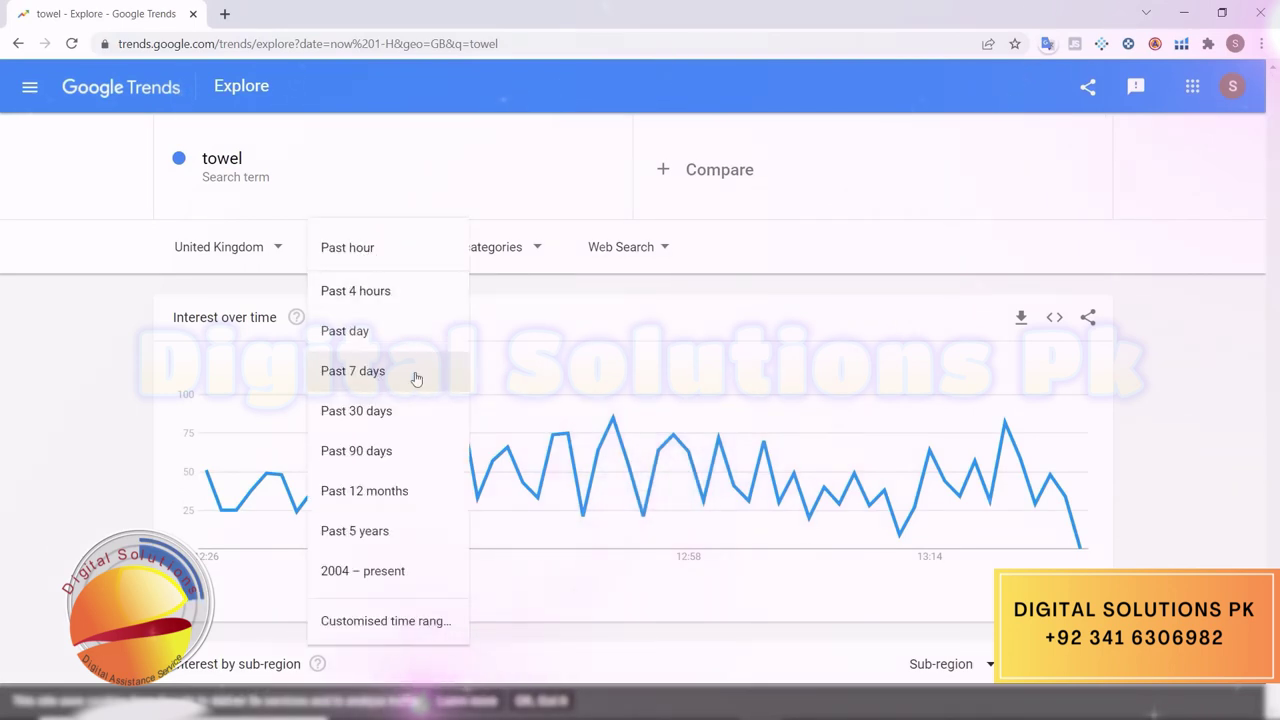